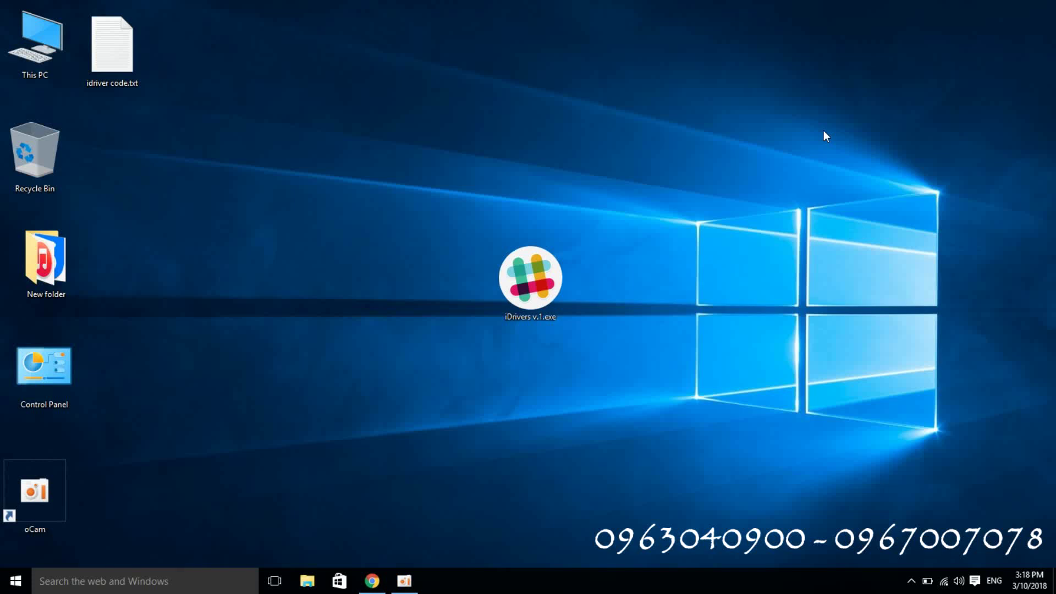
right_click(544, 169)
left_click(616, 213)
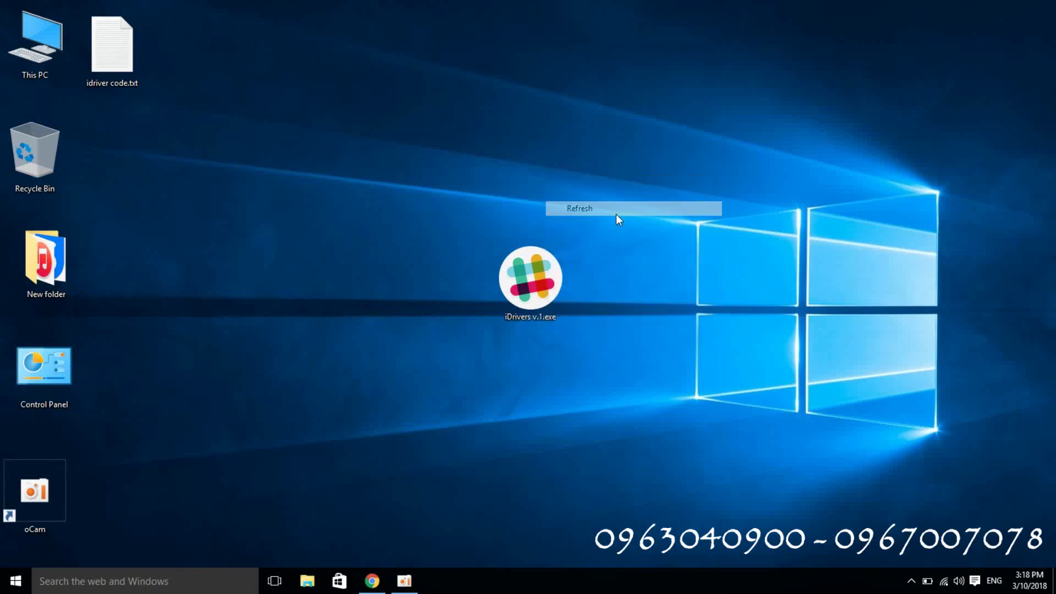
right_click(633, 164)
left_click(651, 208)
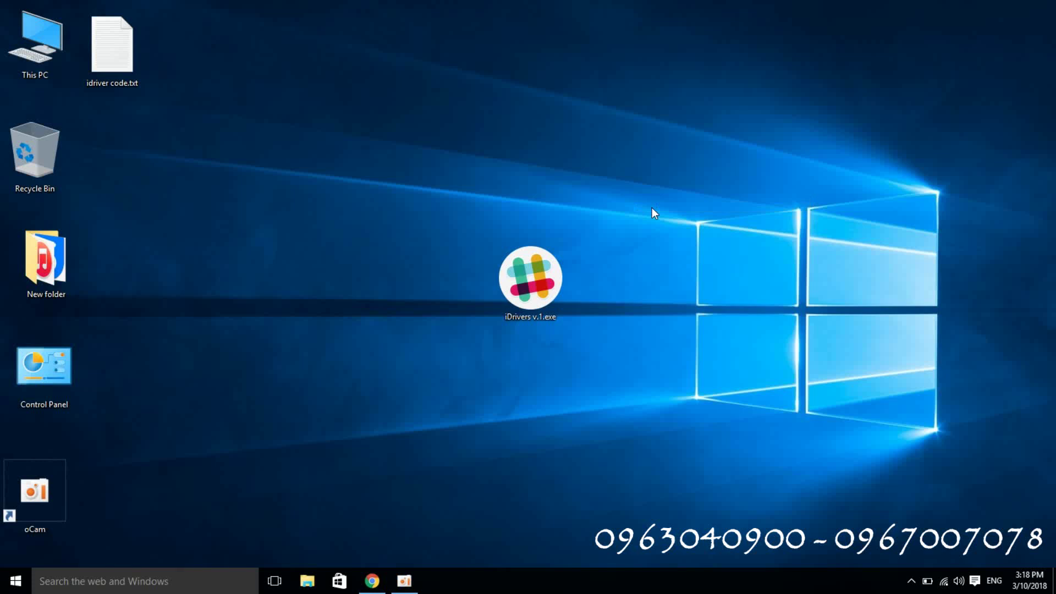
right_click(652, 207)
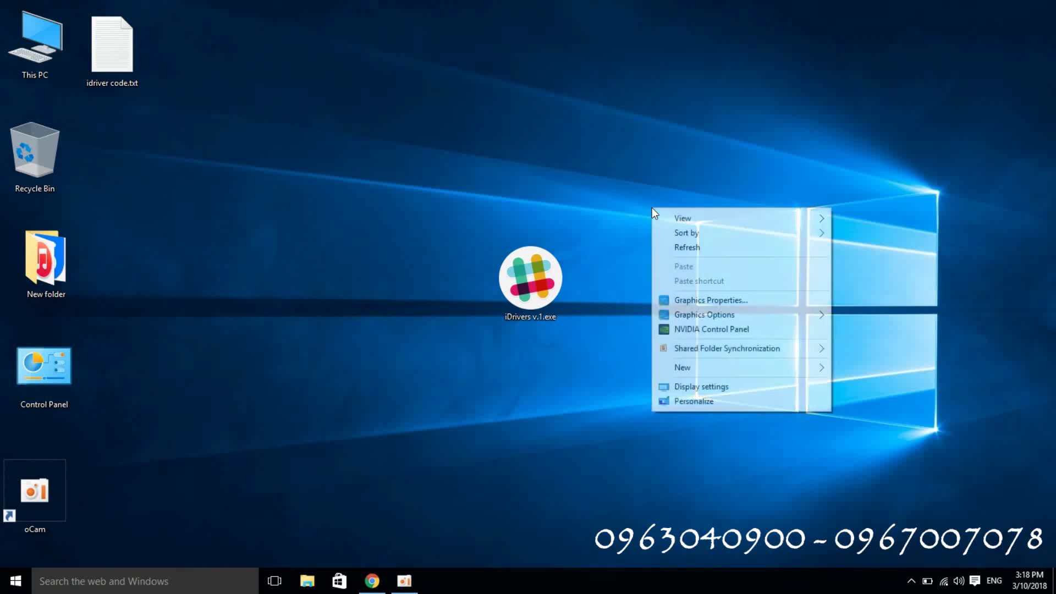
left_click(674, 252)
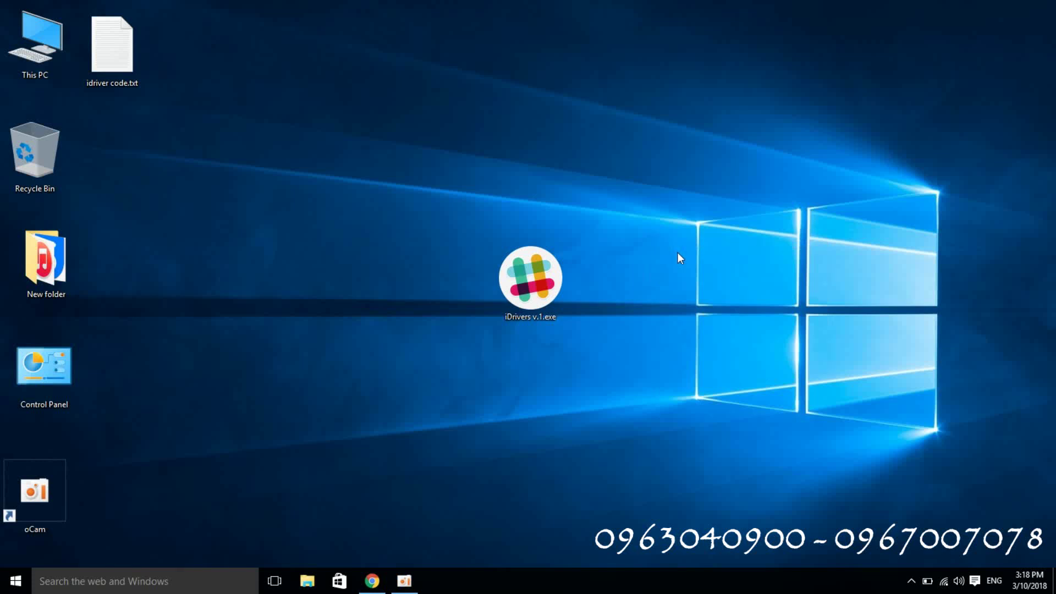
left_click_drag(677, 252, 792, 408)
left_click_drag(690, 216, 1044, 501)
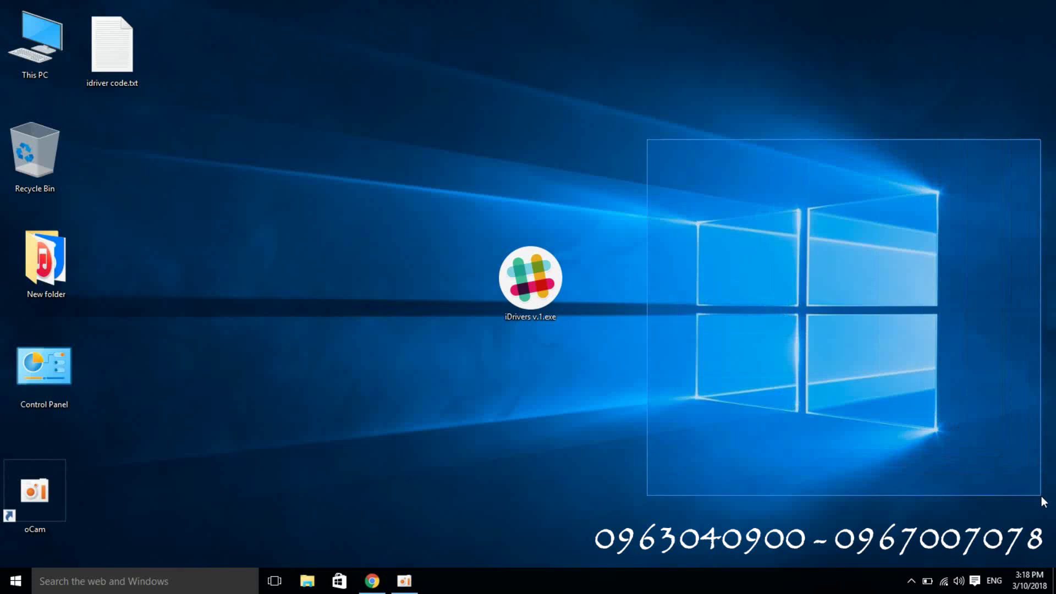
left_click_drag(1043, 502, 1043, 501)
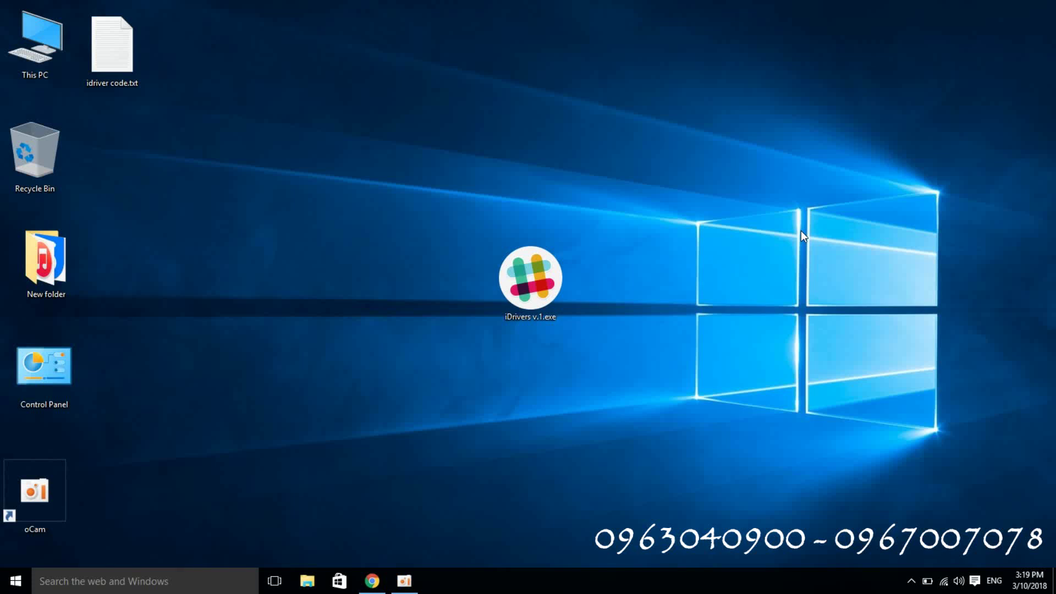
left_click(531, 281)
left_click_drag(272, 61, 737, 418)
left_click_drag(308, 134, 652, 387)
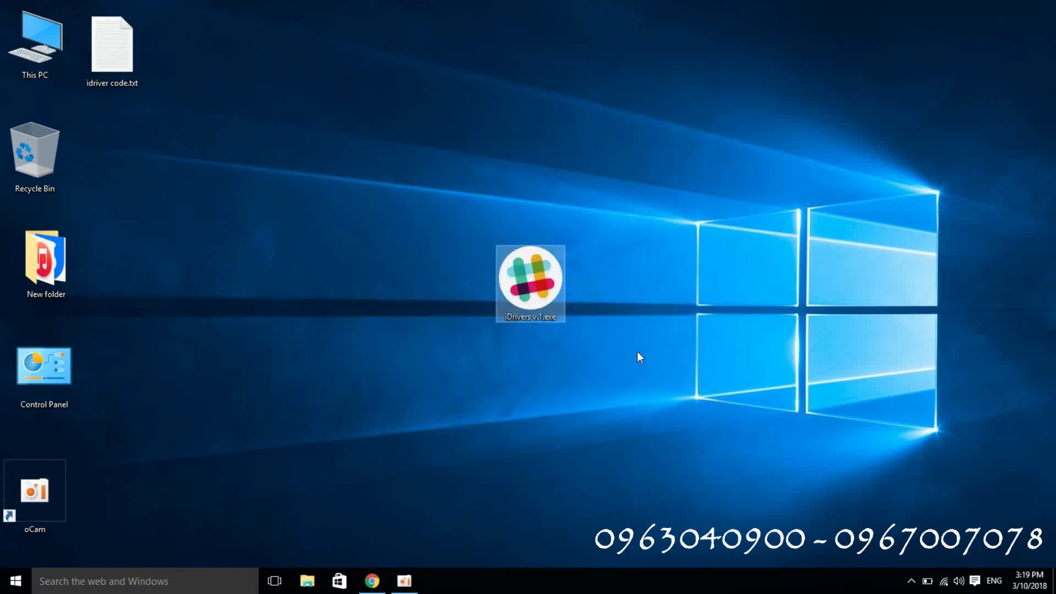
left_click_drag(405, 166, 654, 435)
mouse_move(547, 306)
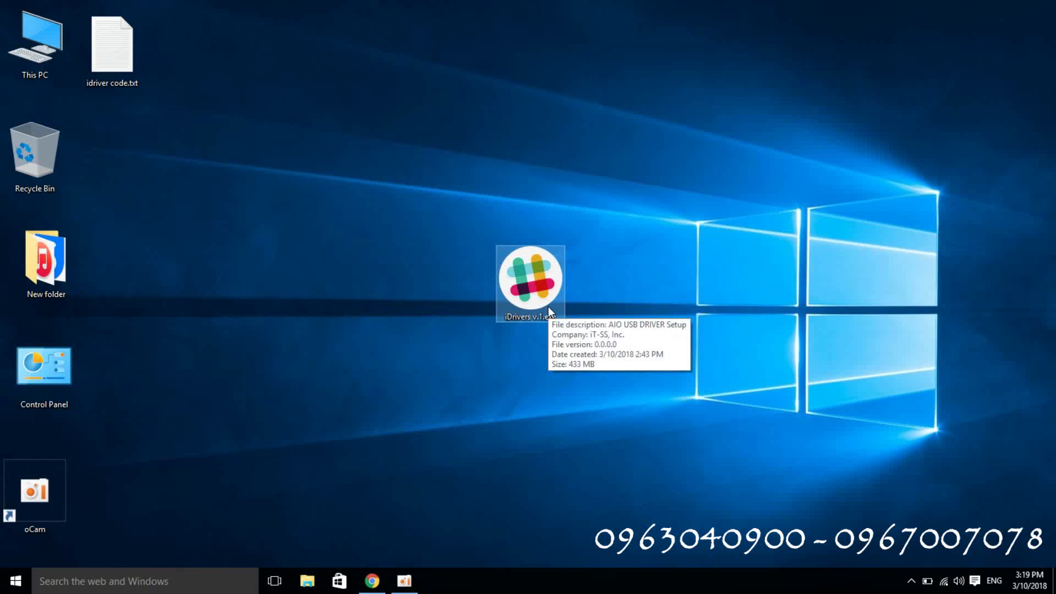
left_click(624, 384)
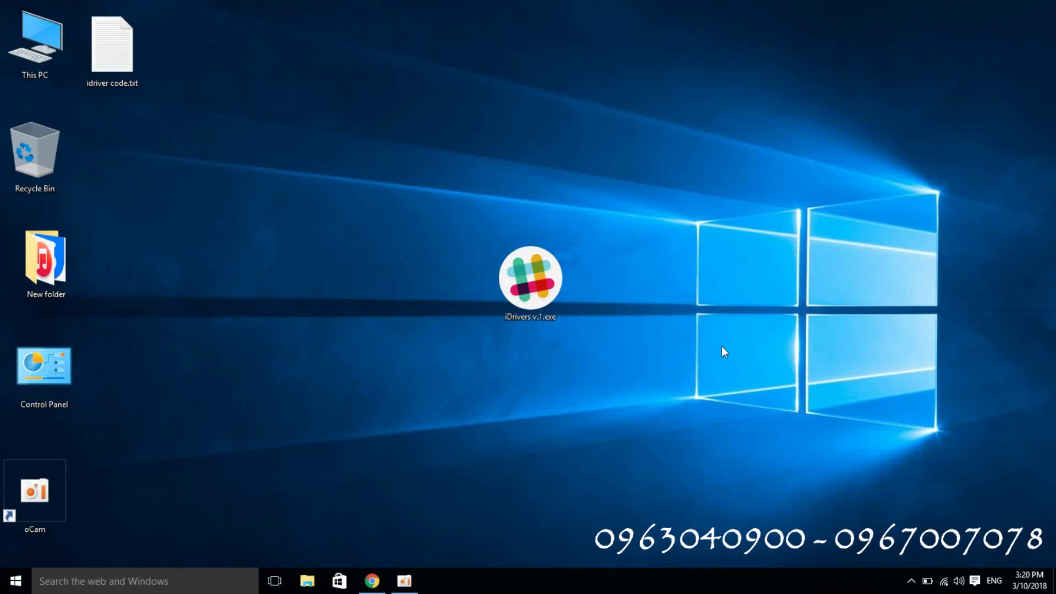
right_click(648, 259)
left_click(669, 299)
right_click(669, 302)
left_click(683, 338)
right_click(676, 320)
left_click(681, 358)
right_click(596, 348)
left_click(607, 385)
left_click_drag(530, 283, 391, 253)
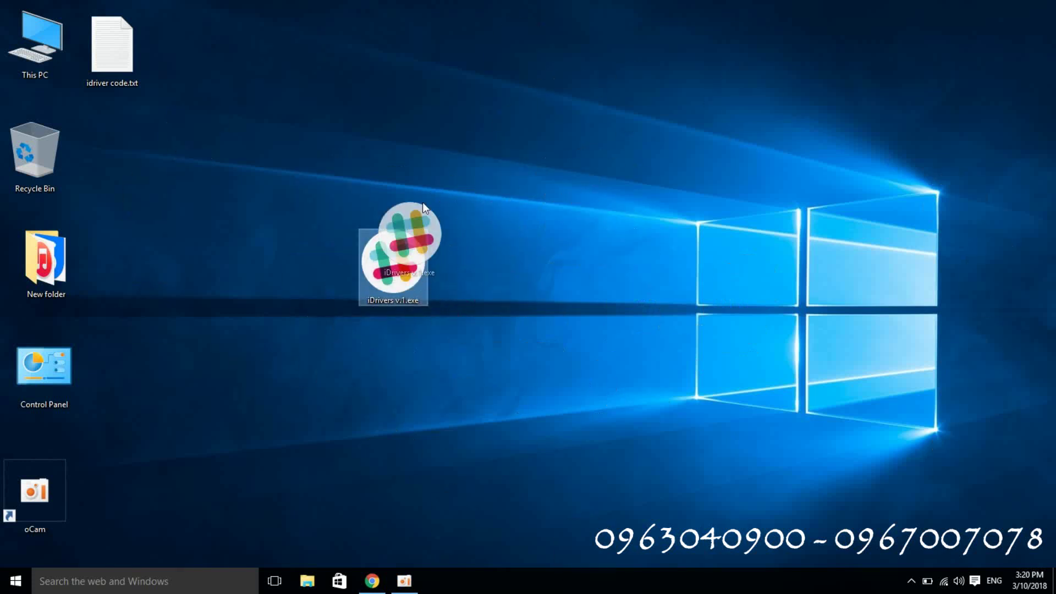
left_click_drag(635, 278, 577, 272)
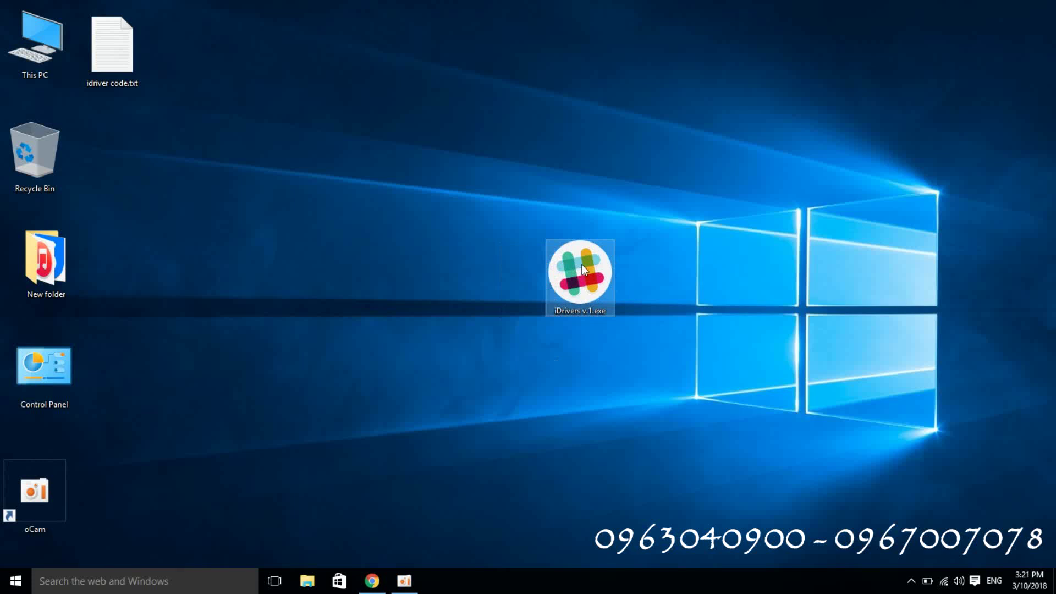
left_click_drag(457, 218, 722, 416)
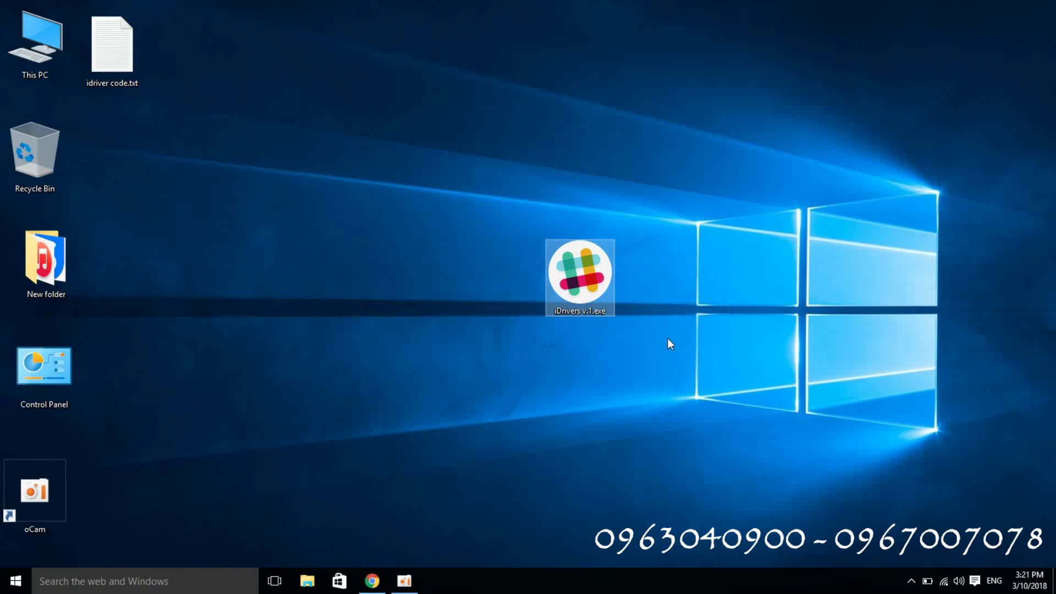
left_click_drag(566, 283, 511, 290)
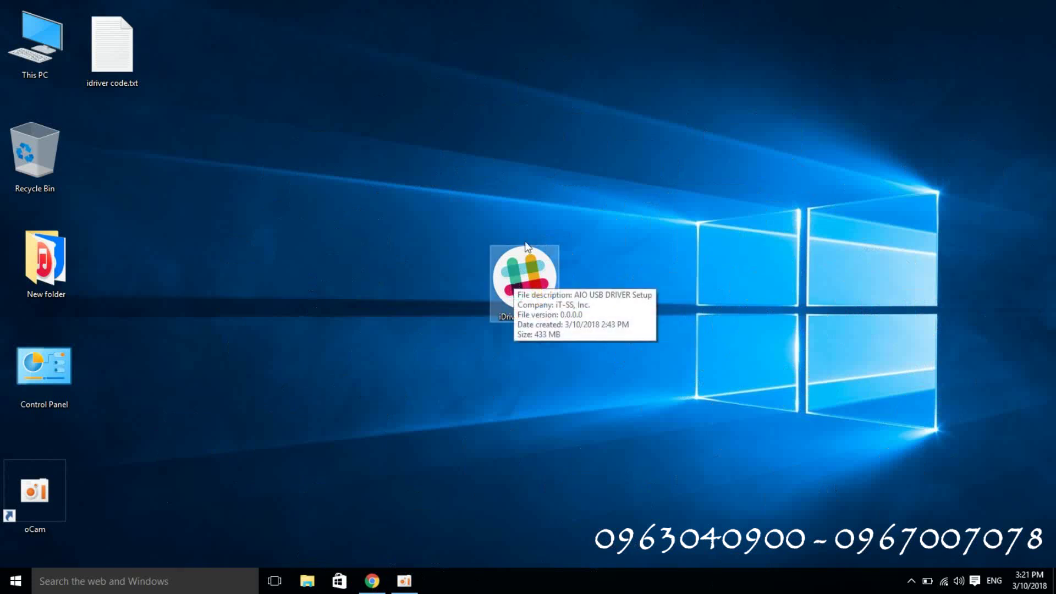
left_click(669, 274)
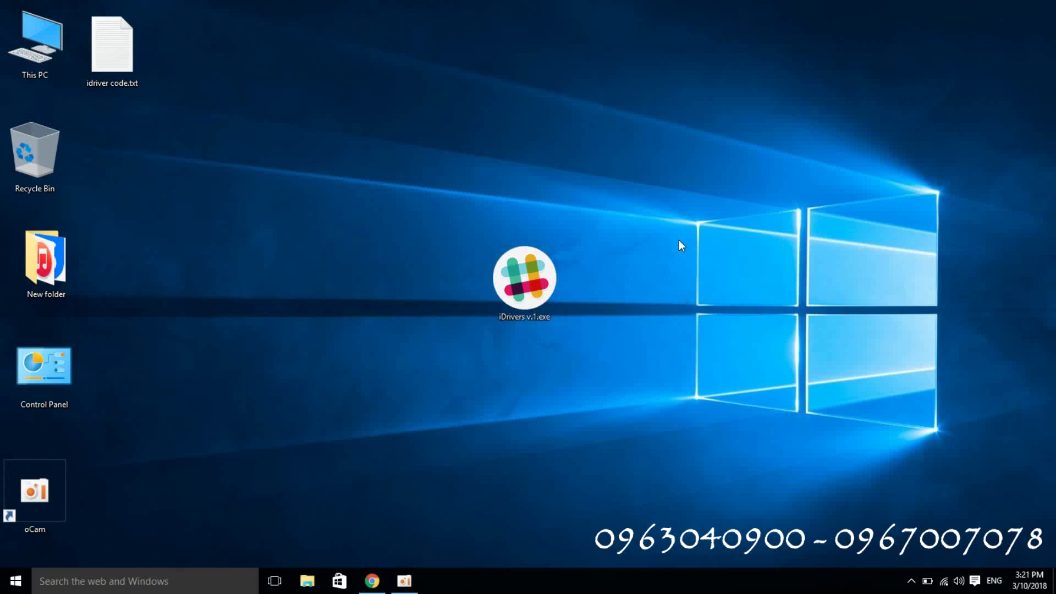
right_click(679, 240)
left_click(694, 280)
right_click(655, 243)
left_click(682, 286)
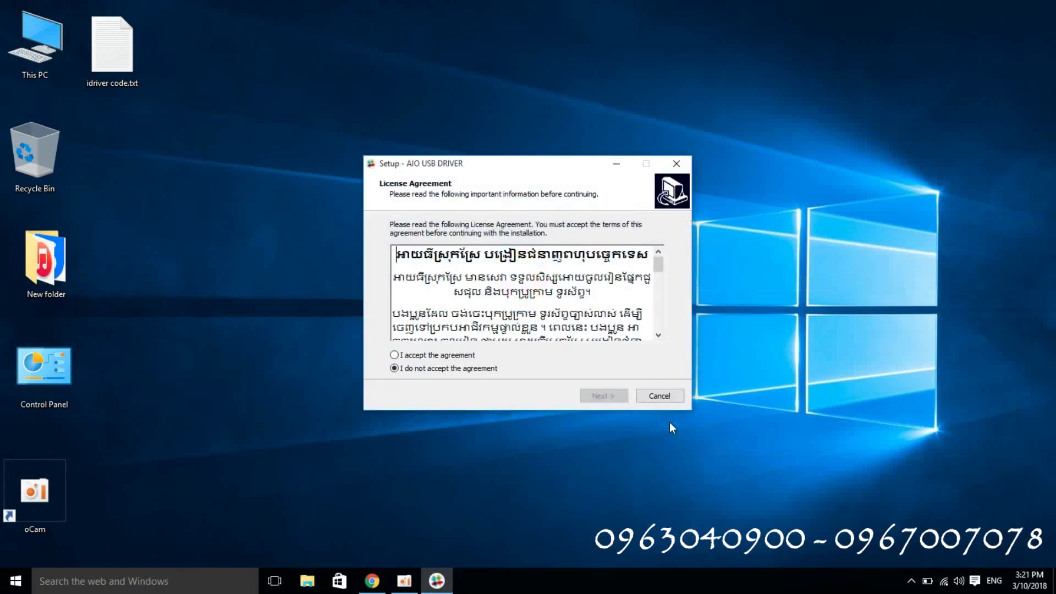
Accept the license agreement in the AIO USB DRIVER setup and continue to the password page
left_click_drag(556, 164, 326, 153)
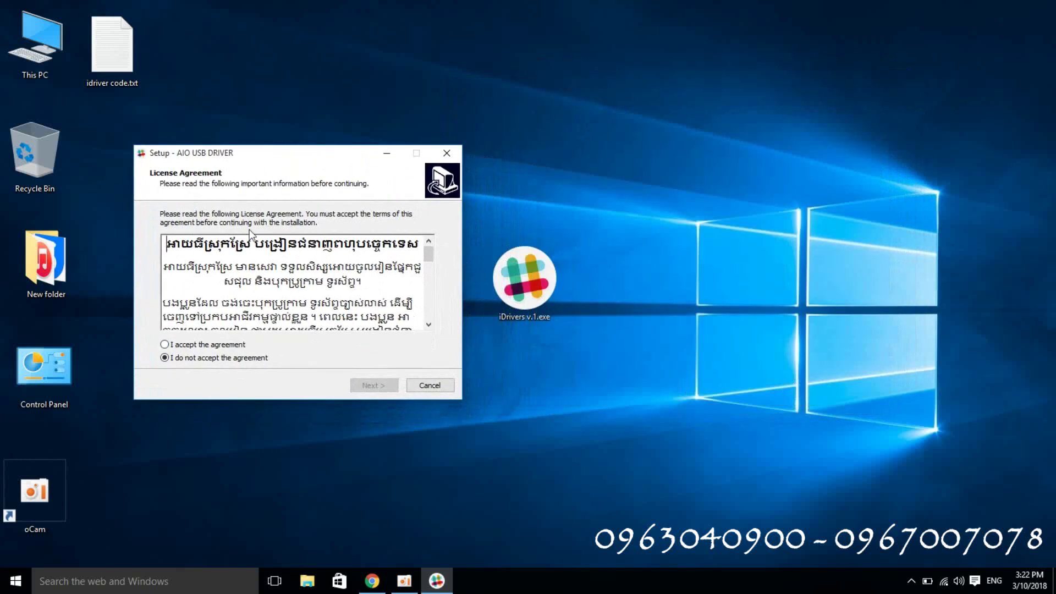
left_click(171, 251)
mouse_move(428, 255)
left_mouse_down()
mouse_move(429, 306)
mouse_move(438, 243)
left_mouse_up()
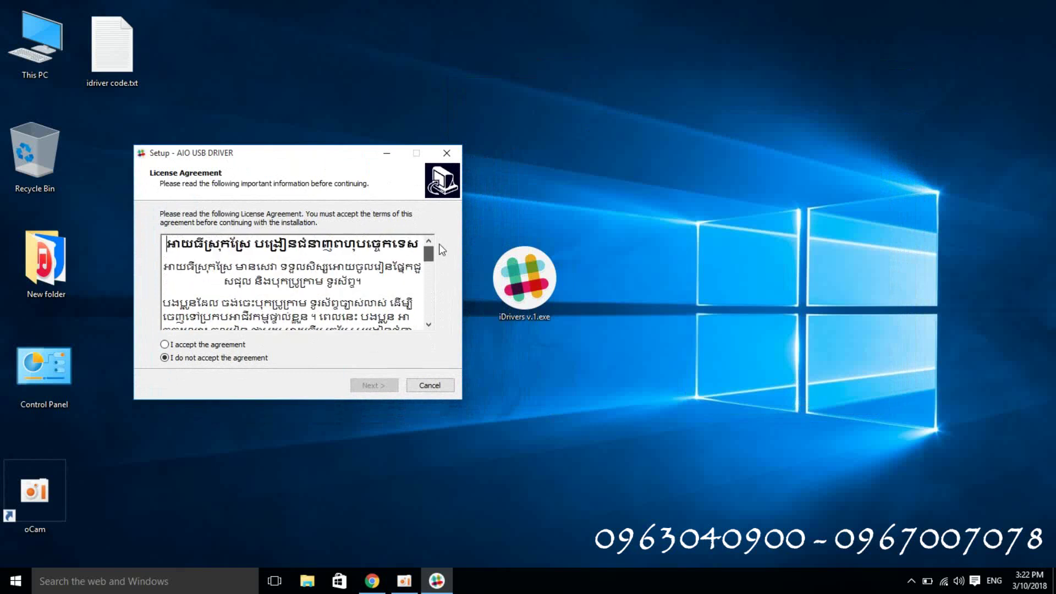
left_click(225, 345)
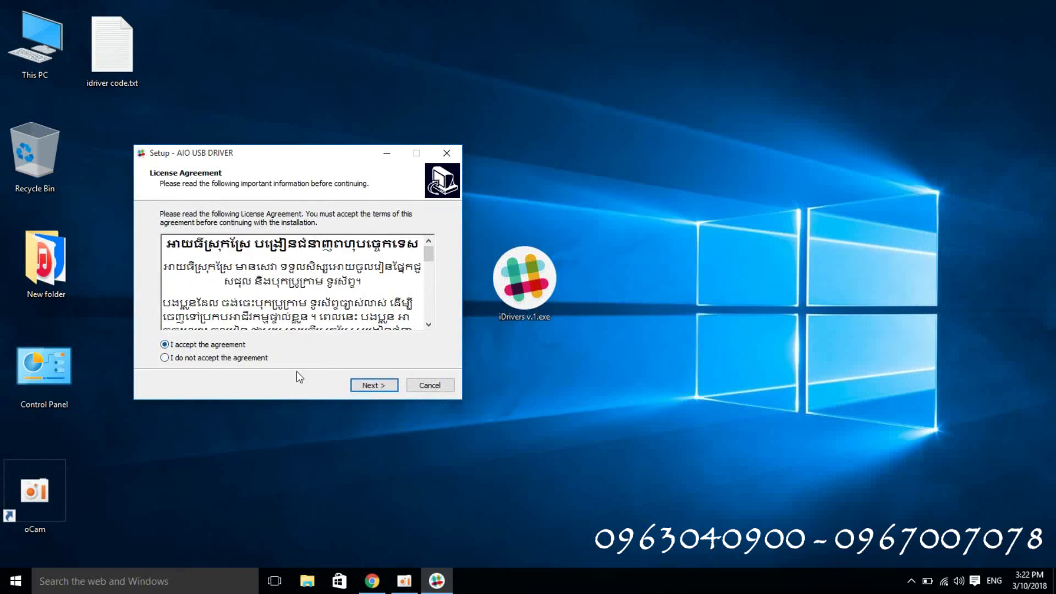
left_click(374, 386)
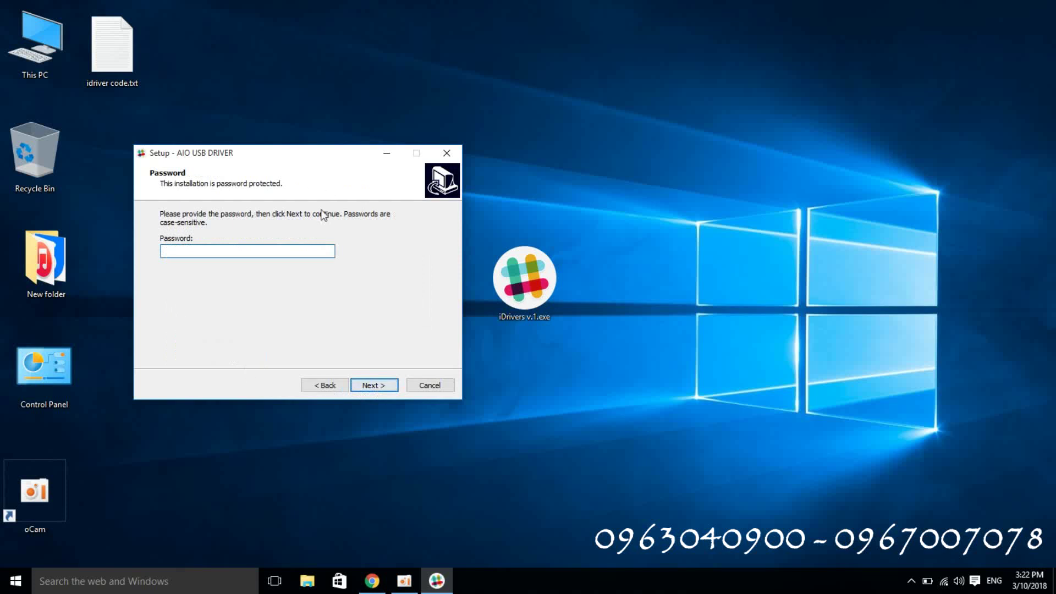
Paste the installation password into the AIO USB DRIVER setup and continue to the destination page
left_click_drag(256, 159, 701, 171)
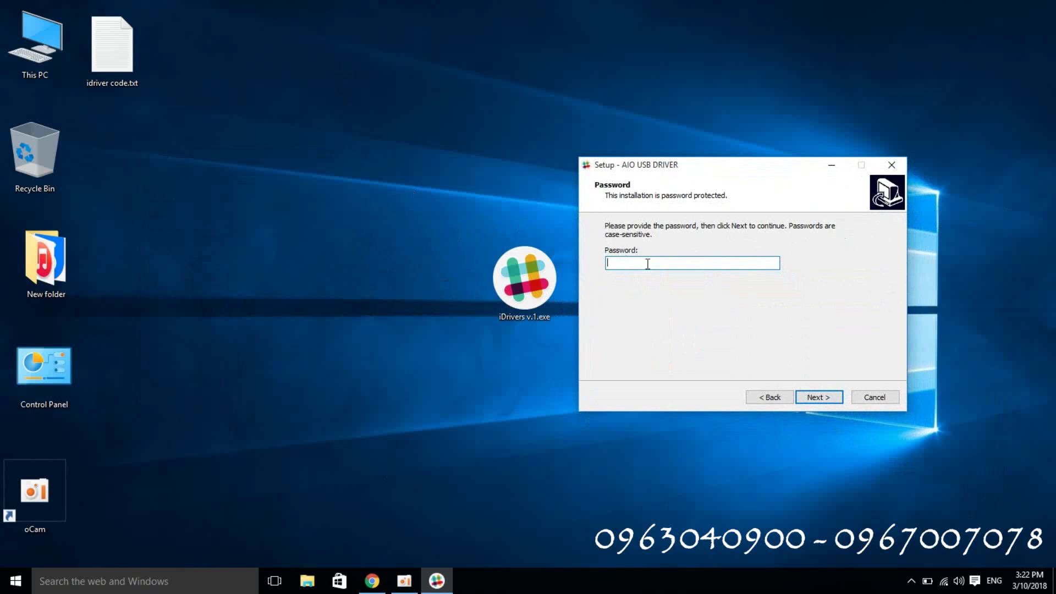
right_click(667, 269)
left_click(677, 322)
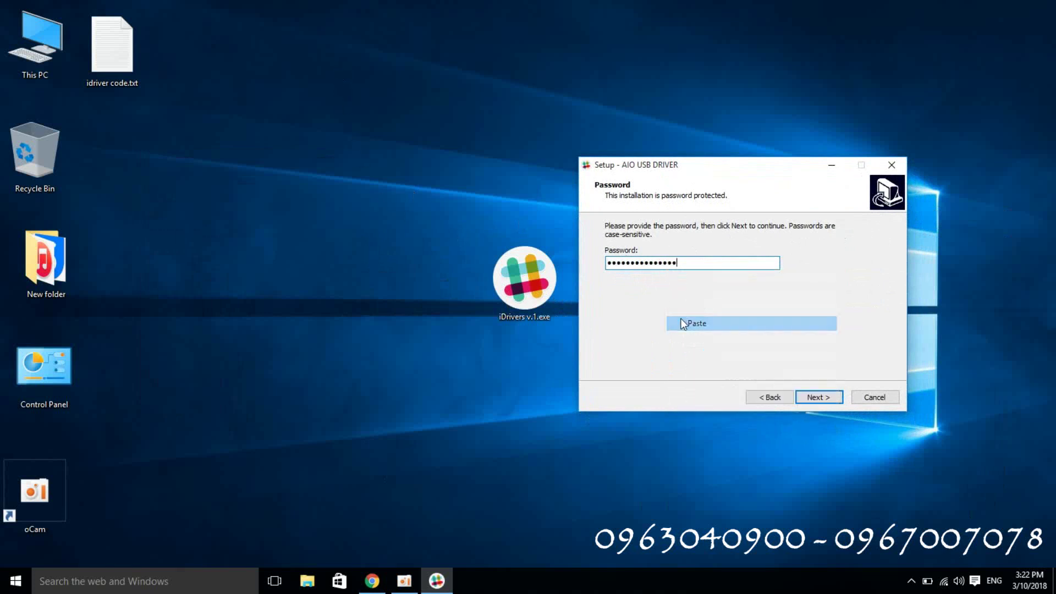
left_click_drag(666, 160, 215, 128)
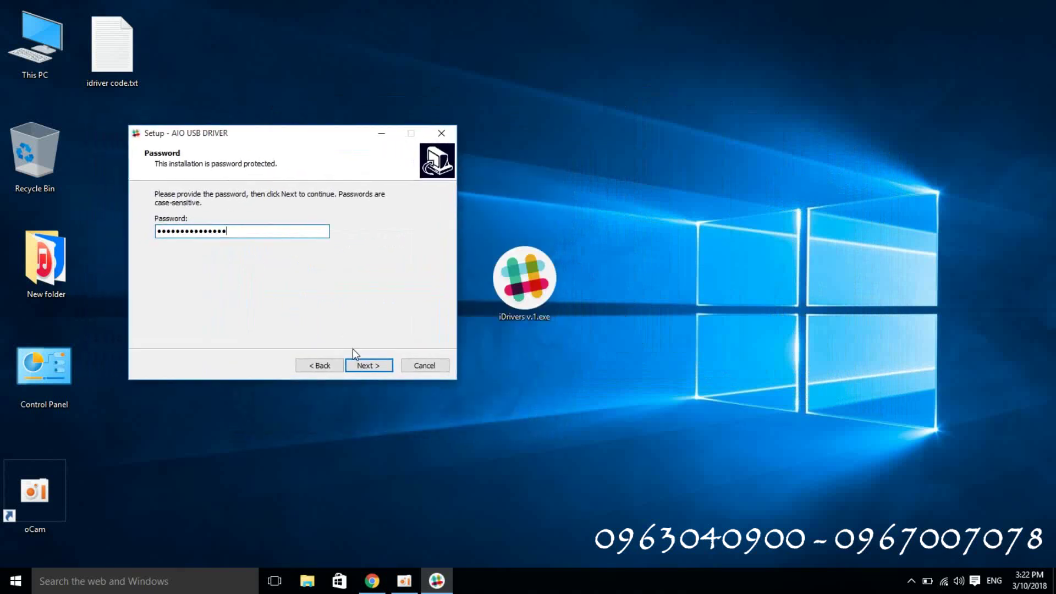
left_click(363, 368)
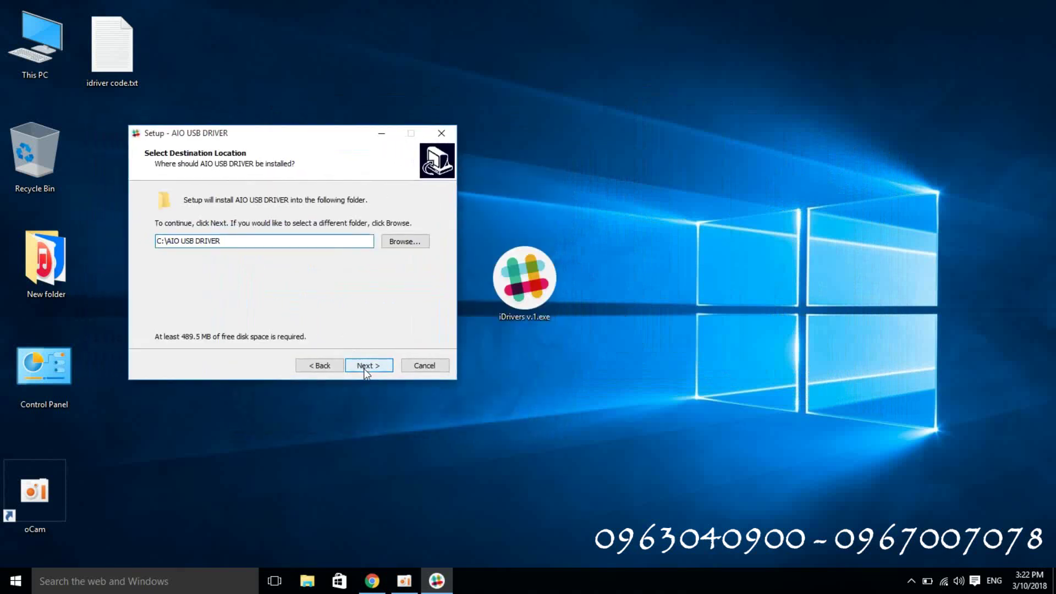
Install AIO USB DRIVER to C:\AIO USB DRIVER with the option to create a desktop shortcut enabled
left_click(366, 369)
left_click(238, 241)
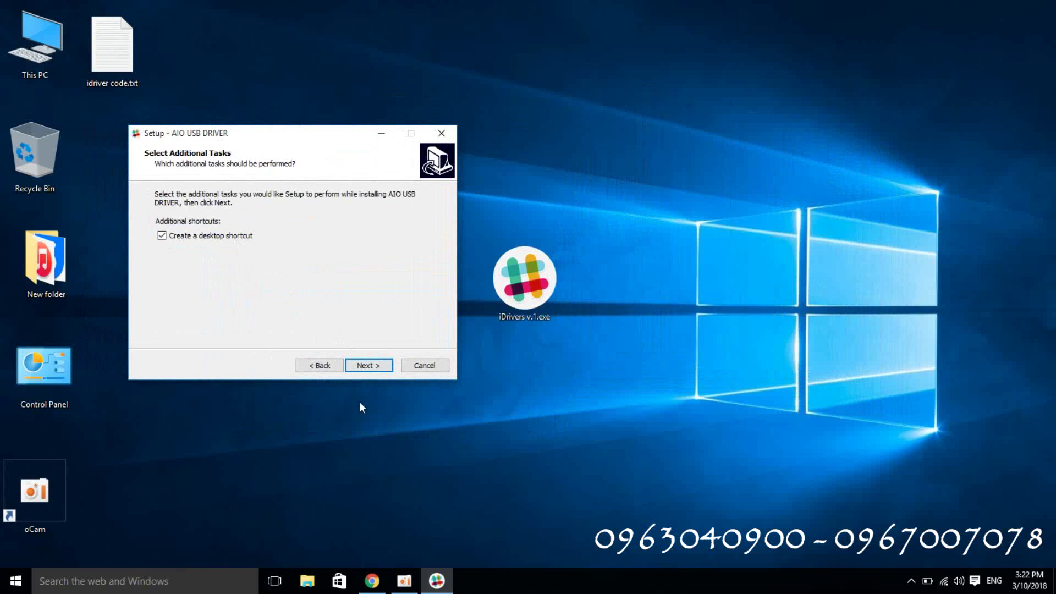
left_click(376, 368)
left_click(378, 363)
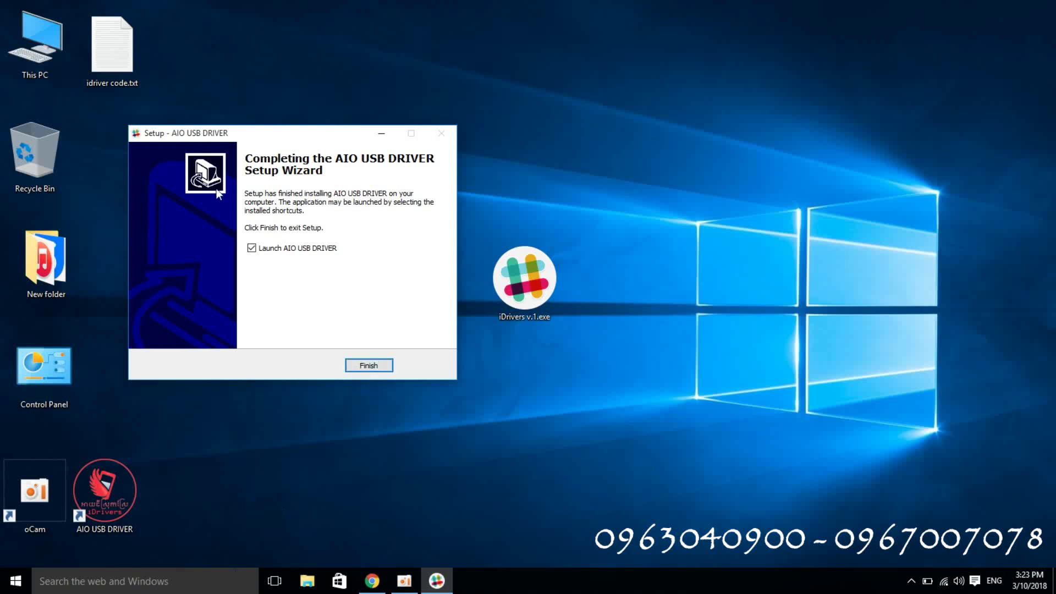
Place the AIO USB DRIVER desktop shortcut beside iDrivers v.1.exe and finish the setup with the program set to launch
left_click_drag(242, 133, 735, 146)
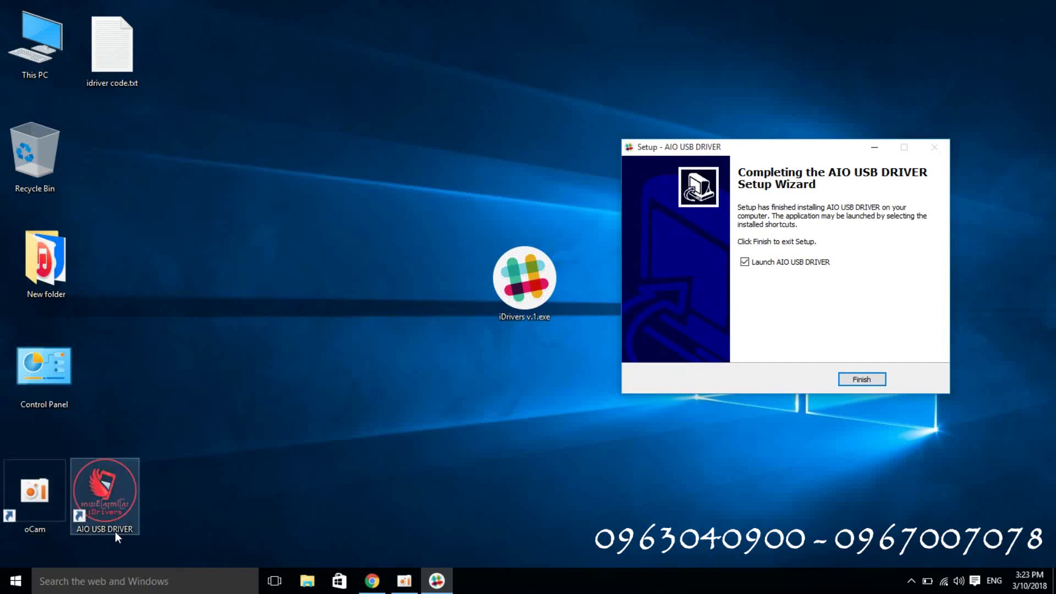
left_click_drag(117, 505, 453, 294)
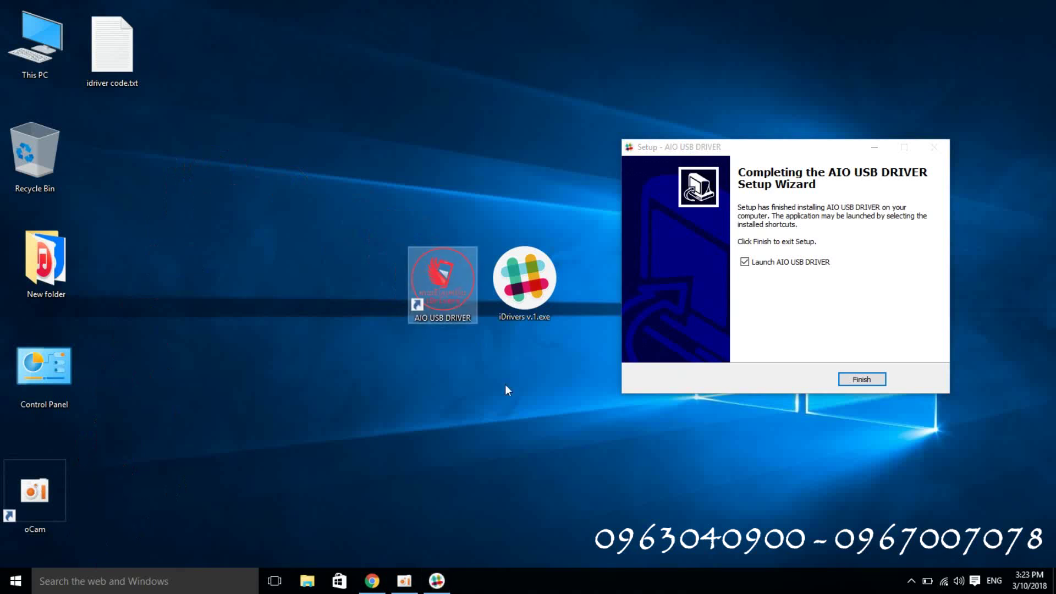
left_click(862, 383)
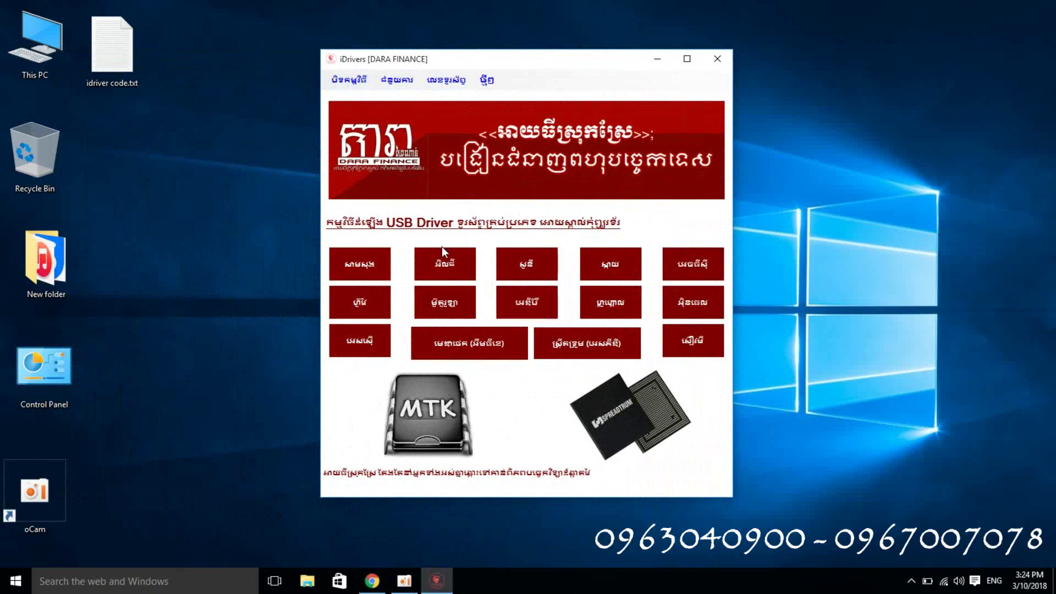
left_click_drag(534, 68, 598, 84)
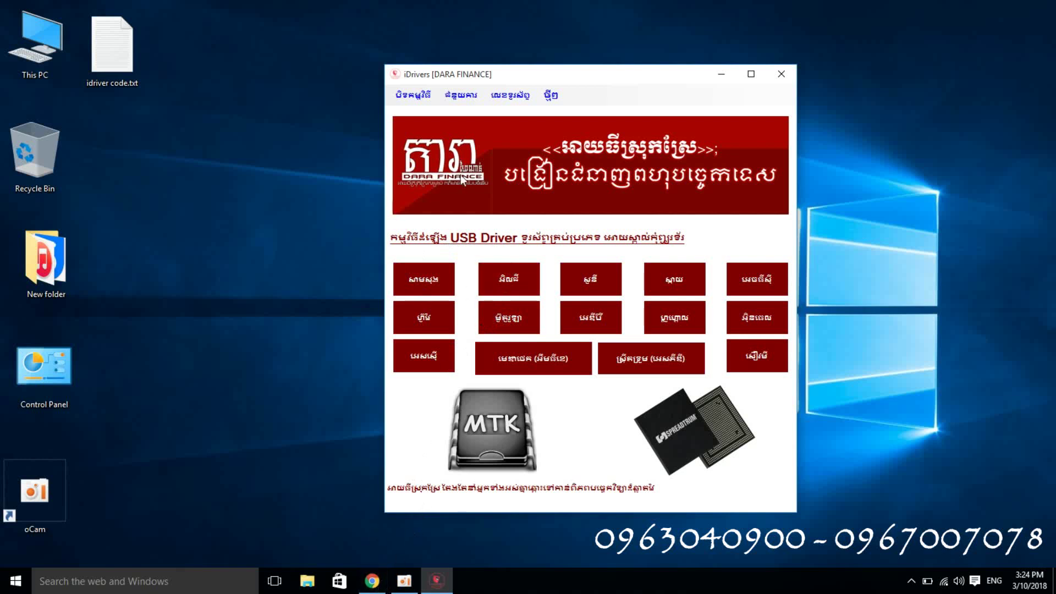
Switch to Chrome and search Google for "khmer unicode" in a new tab
left_click(371, 581)
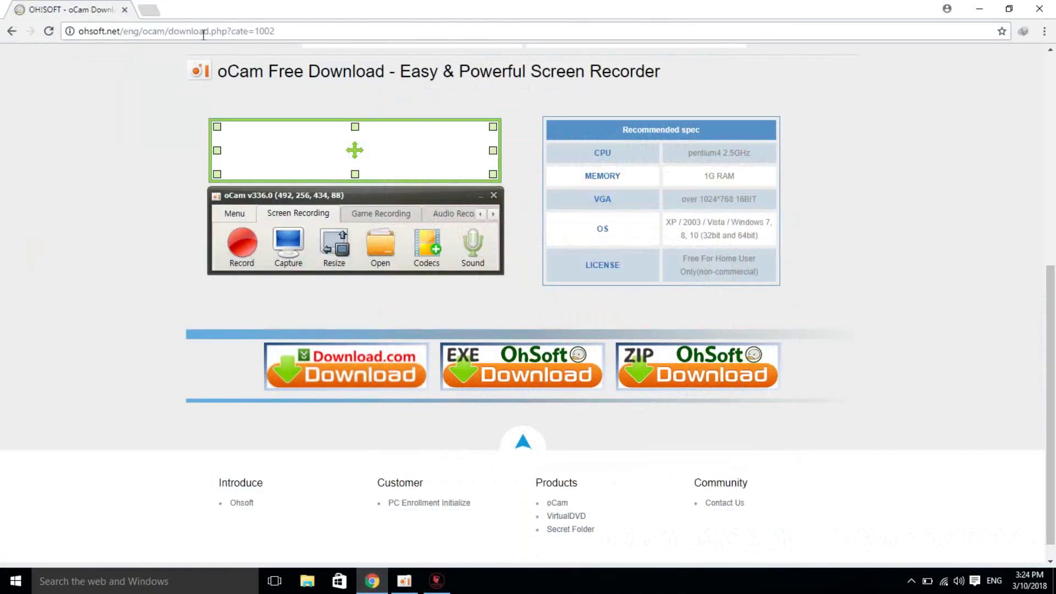
left_click(147, 12)
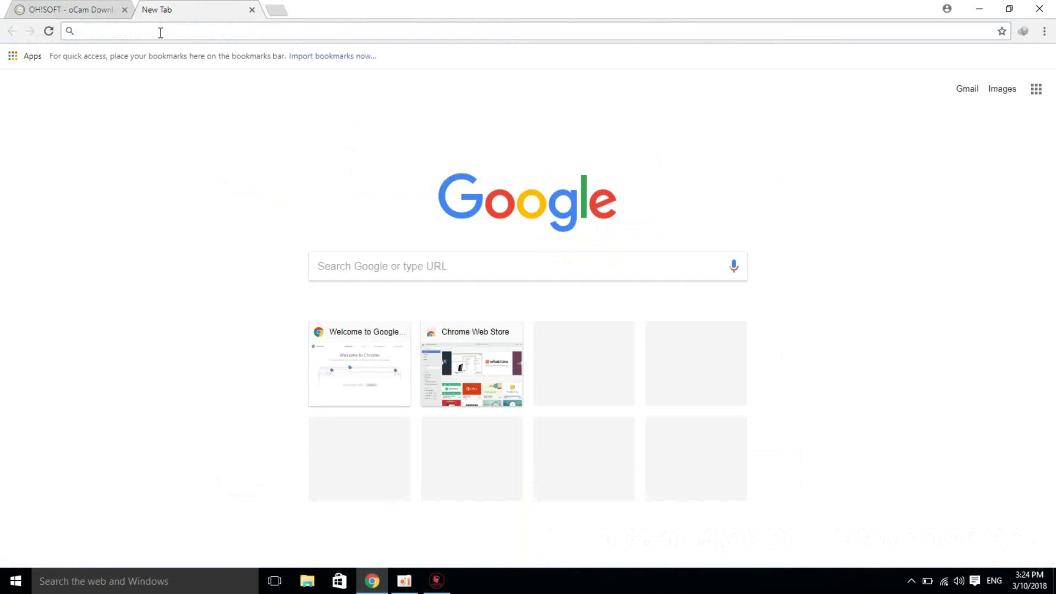
type("khm")
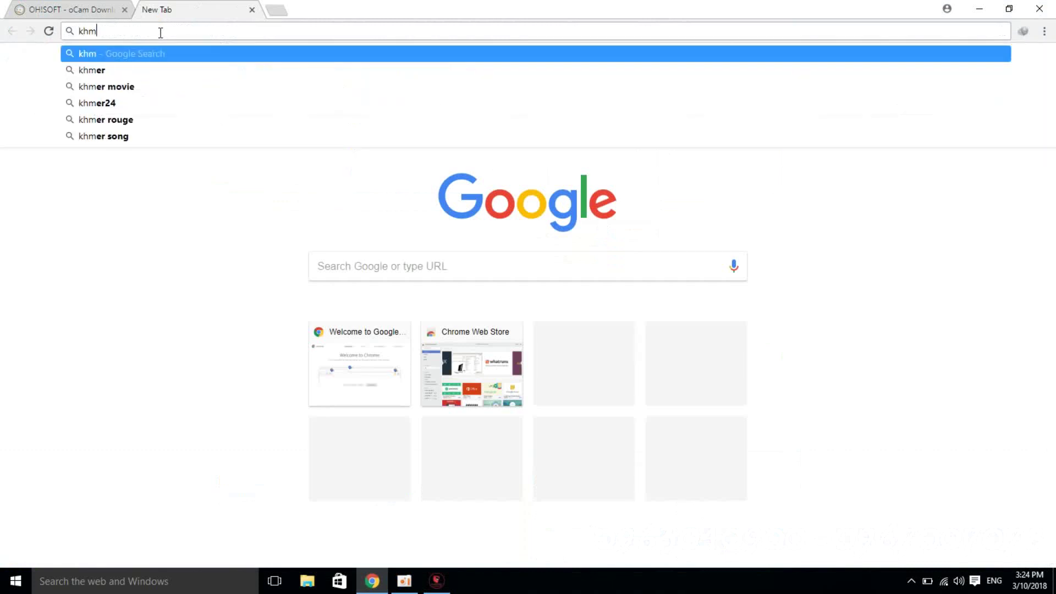
type("er univ")
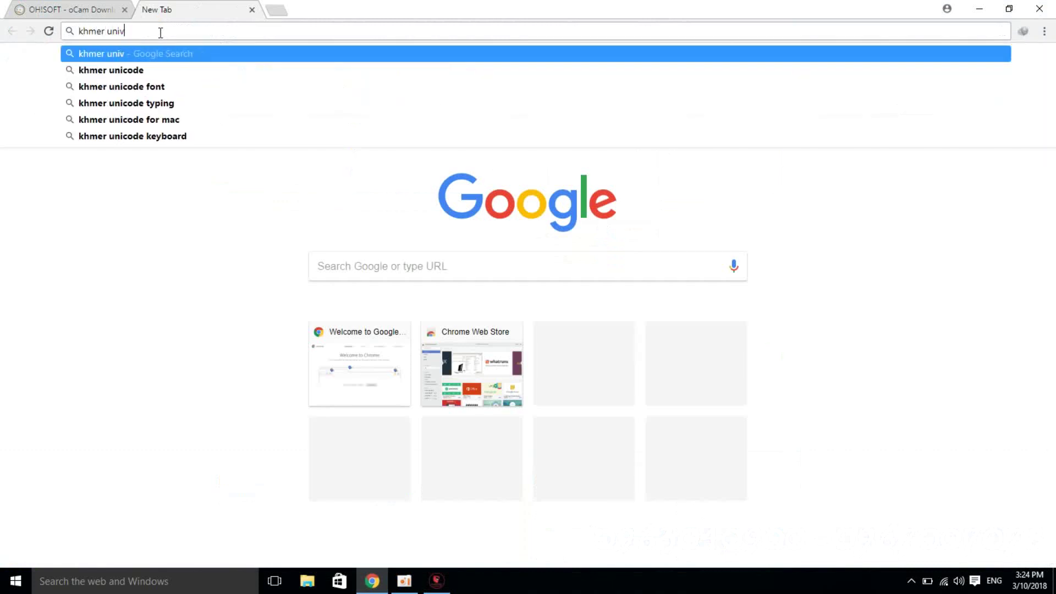
key("BackSpace")
type("code")
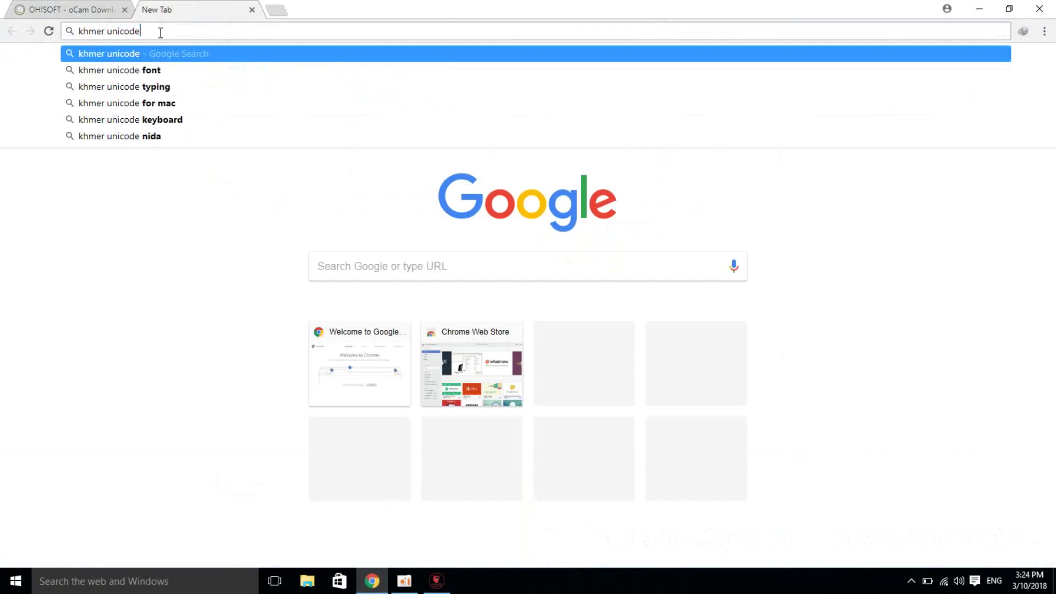
key("Return")
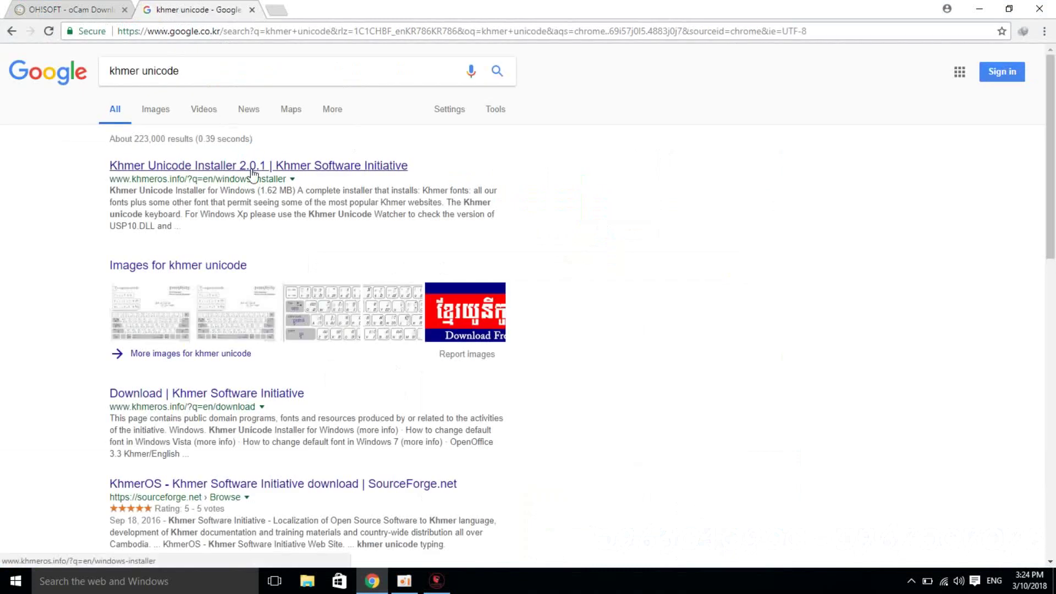
Download KhmerUnicode2.0.1.exe from the Khmer Software Initiative result, dismissing the battery notice and keeping the iDrivers window in view
left_click(253, 174)
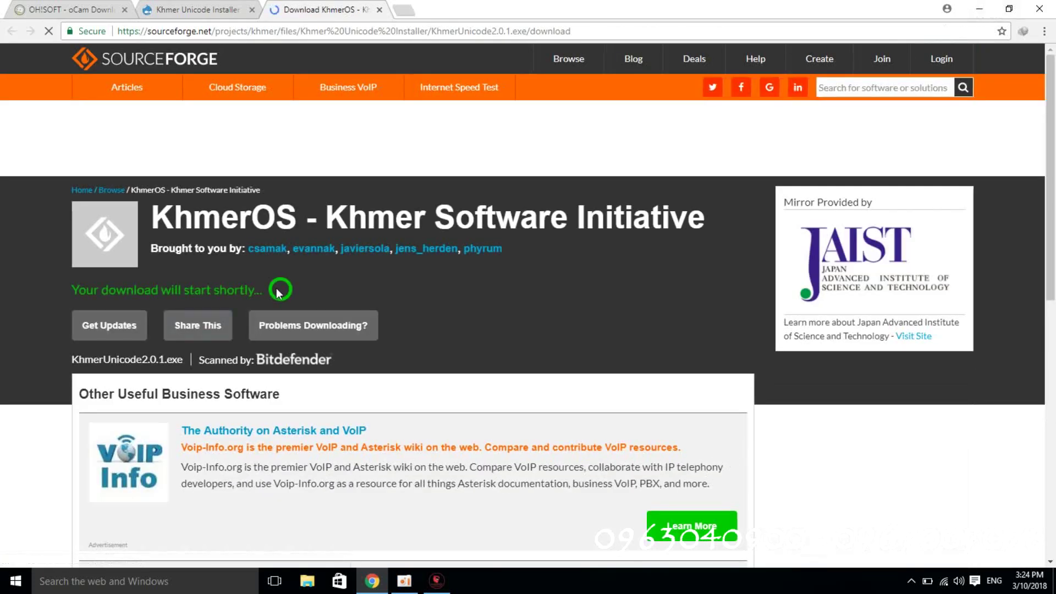
double_click(611, 7)
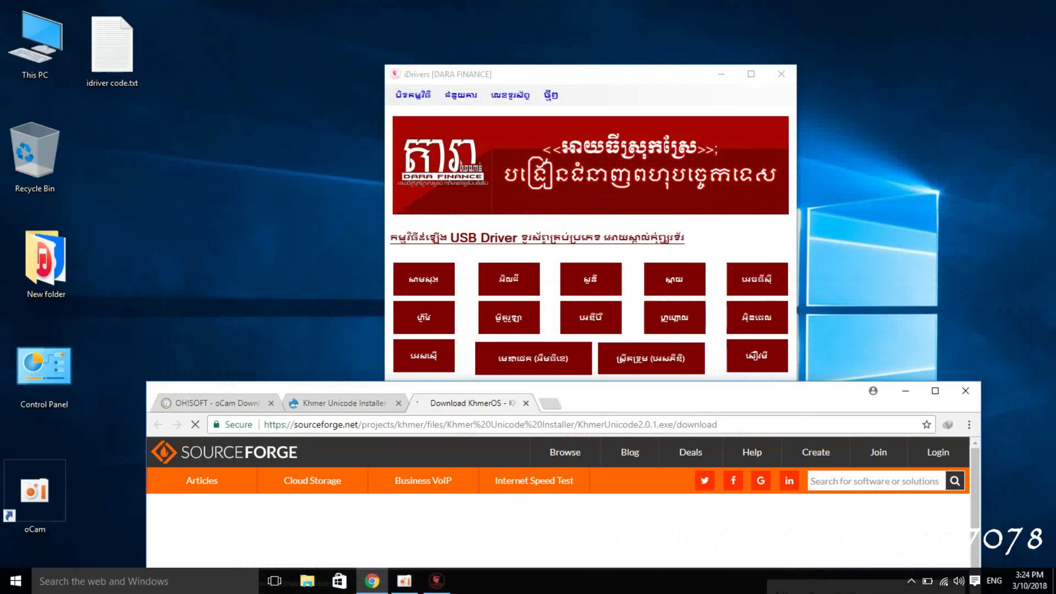
left_click_drag(505, 81, 398, 42)
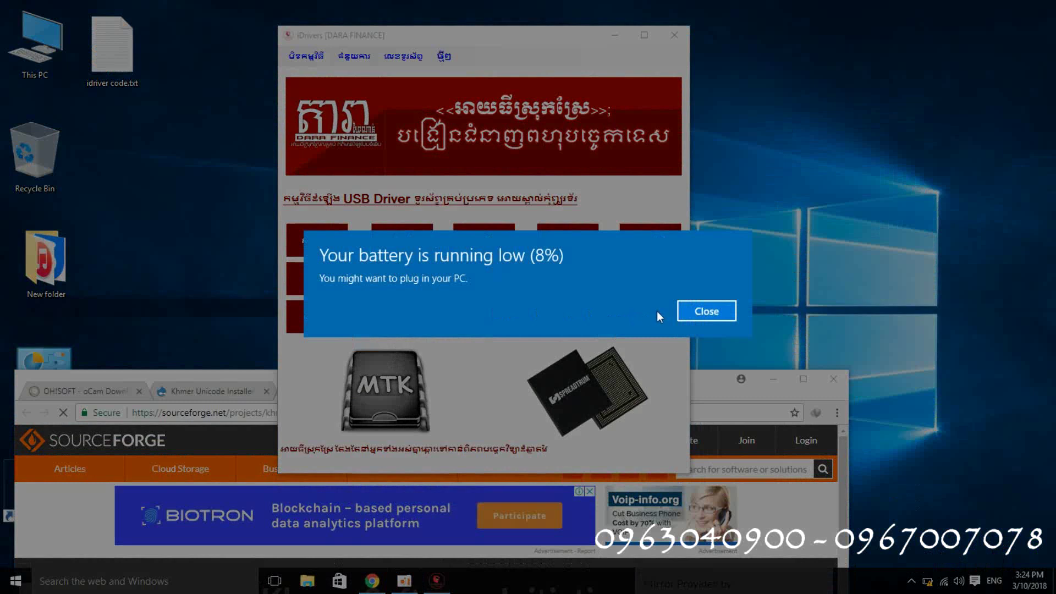
left_click(685, 312)
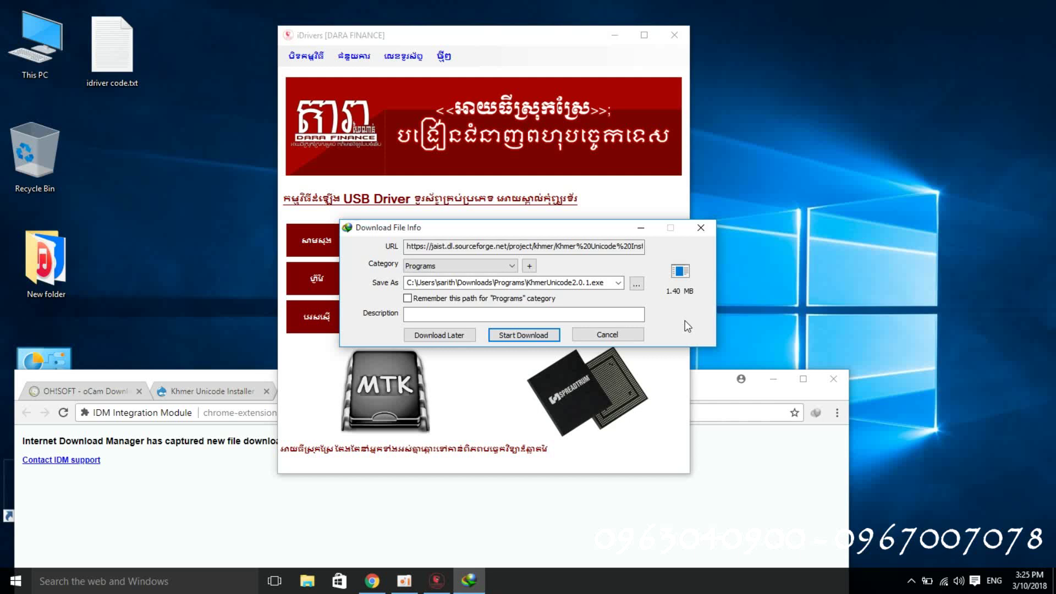
left_click(765, 380)
left_click_drag(440, 227, 765, 68)
left_click(832, 173)
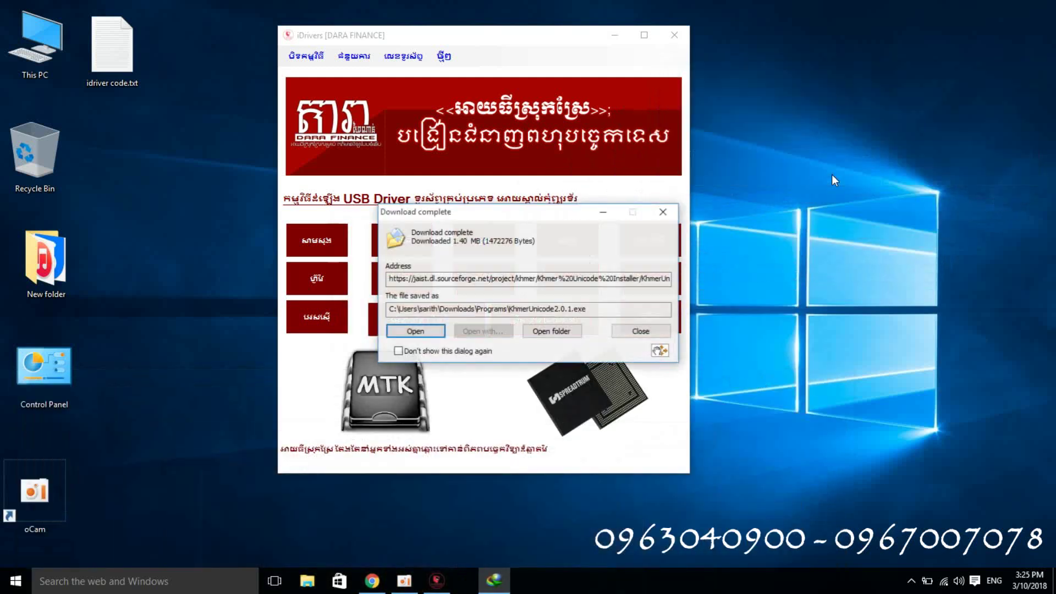
Run the downloaded installer and install Khmer Unicode to C:\Program Files (x86)\Khmer Unicode 2.0
left_click(408, 333)
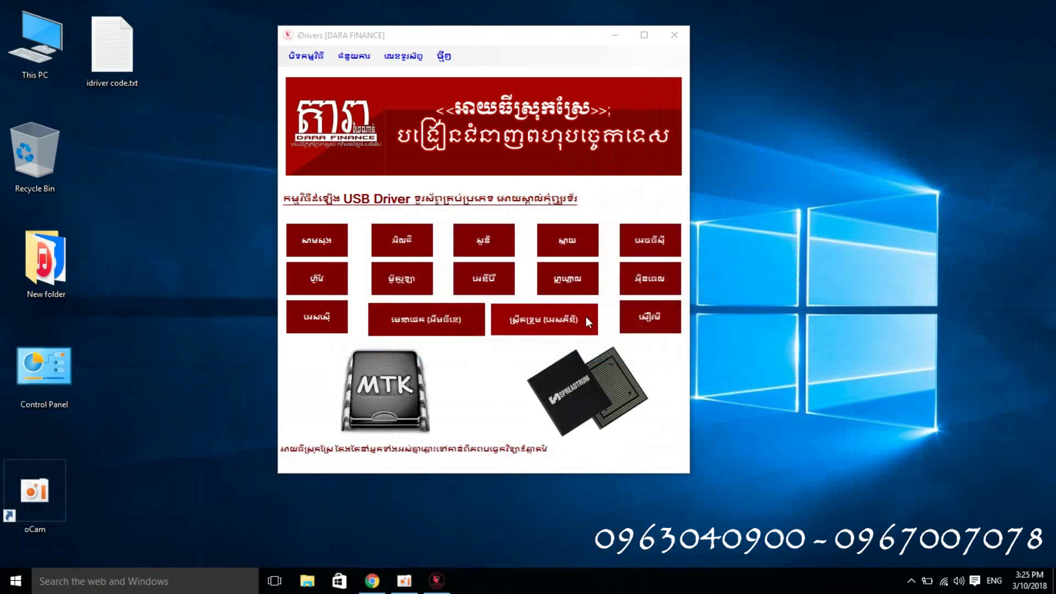
left_click(616, 397)
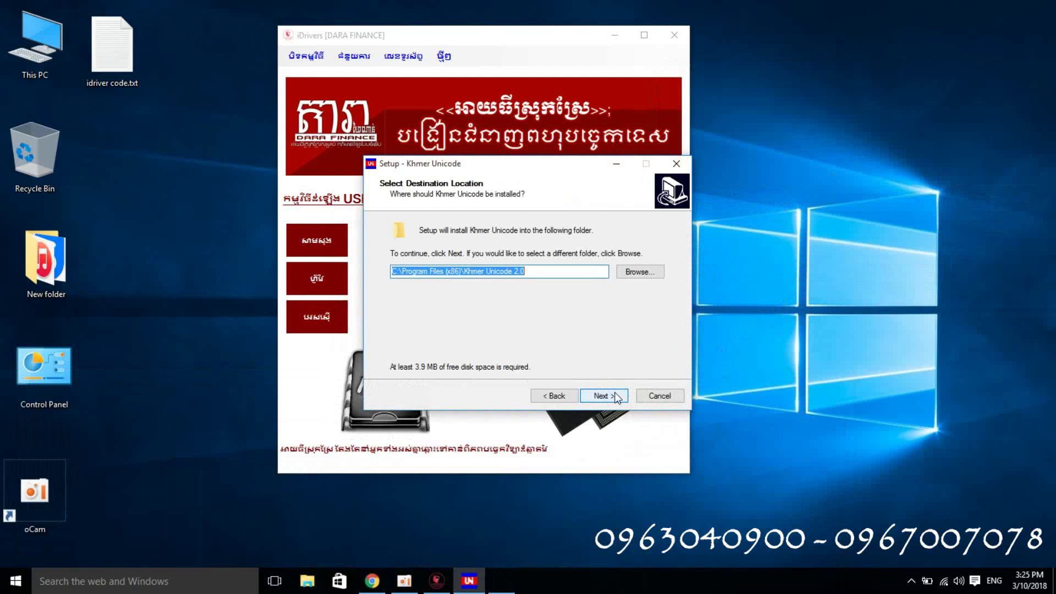
left_click(616, 398)
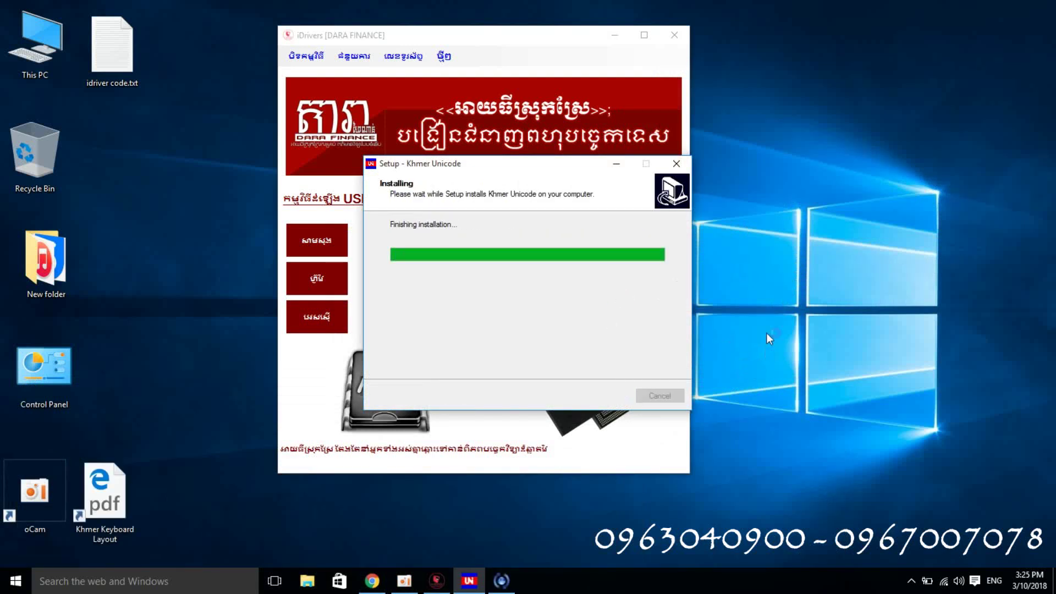
left_click(605, 398)
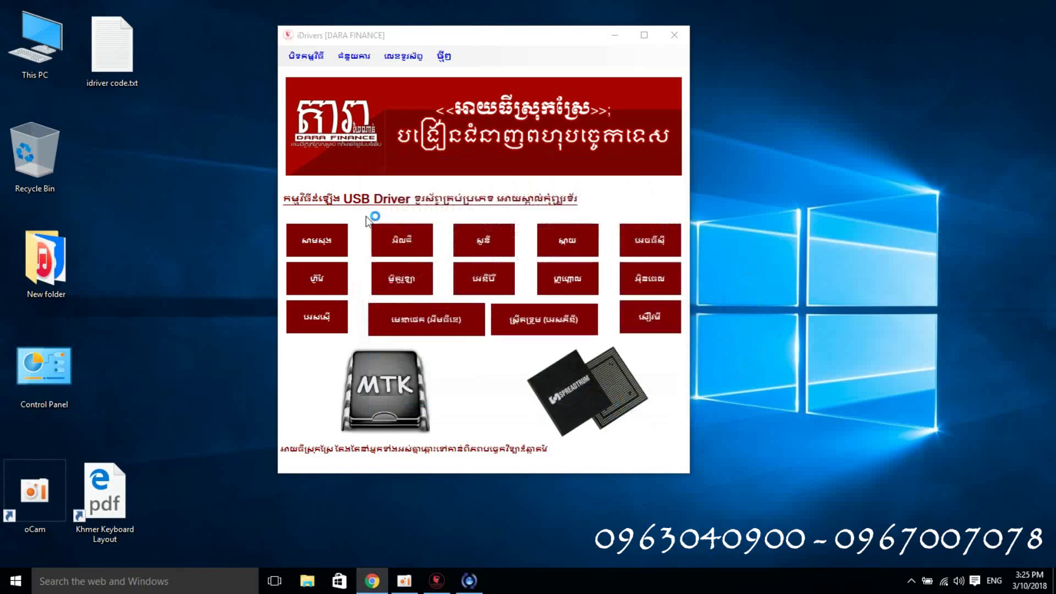
Close iDrivers and Apple Software Update, and move iDrivers v.1.exe below idriver code.txt on the desktop
left_click(672, 34)
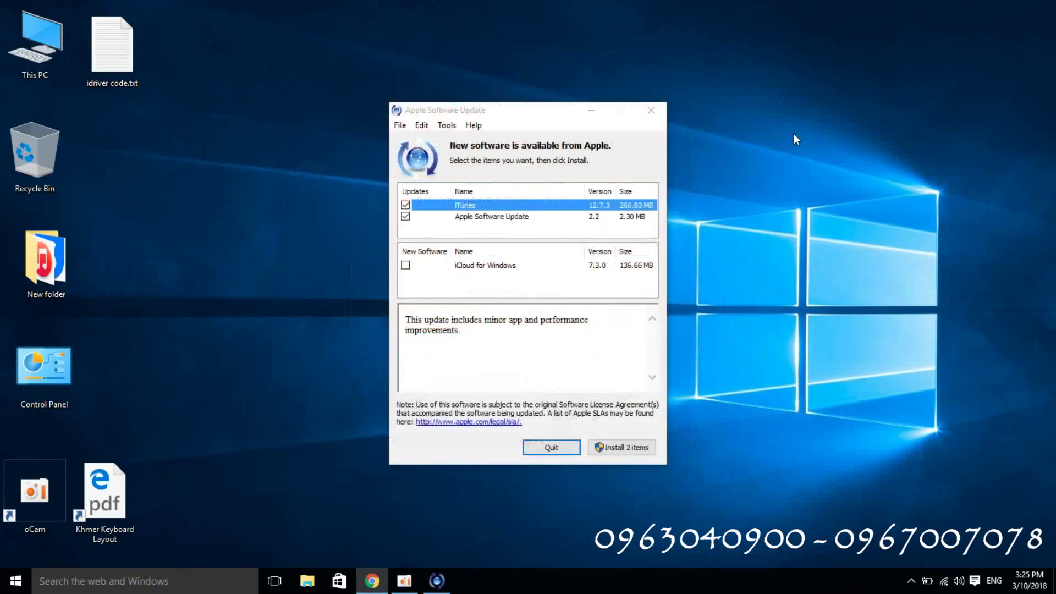
left_click(556, 449)
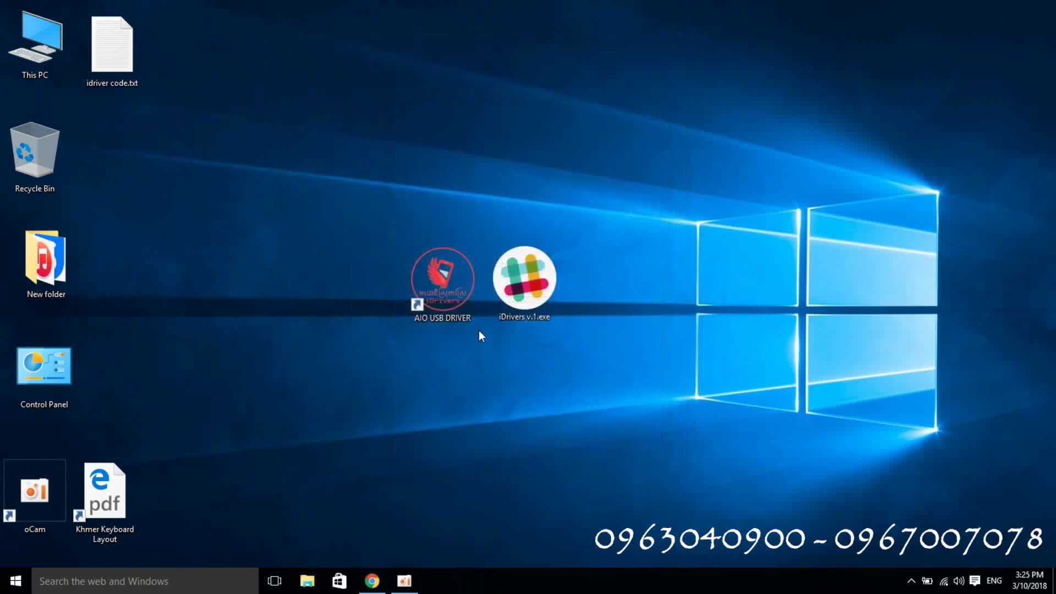
left_click_drag(544, 297, 138, 154)
left_click(110, 133)
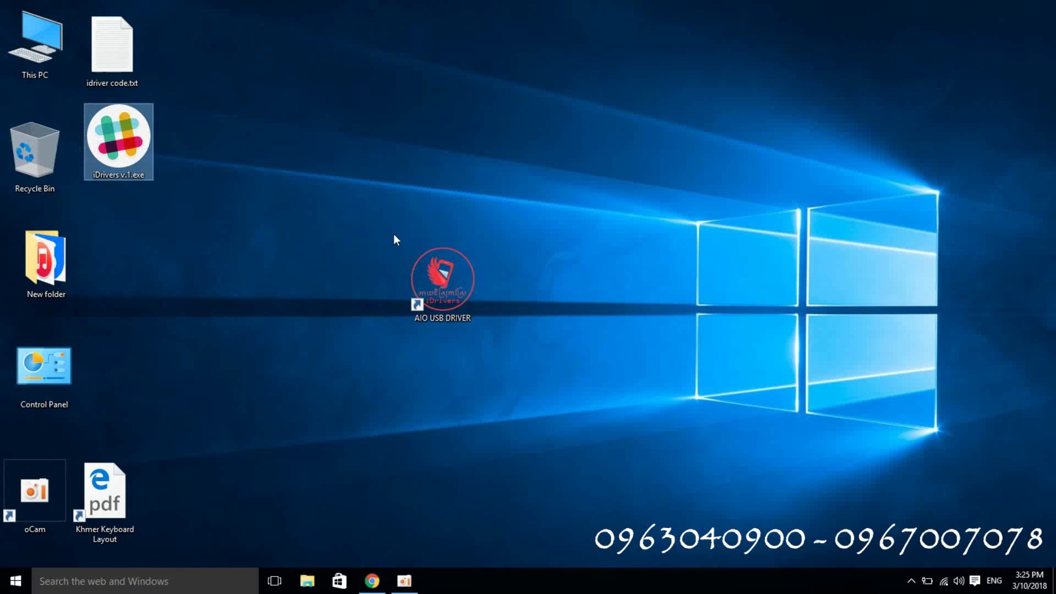
Relaunch iDrivers from the AIO USB DRIVER desktop shortcut and move its window higher on the desktop
left_click_drag(348, 142, 604, 452)
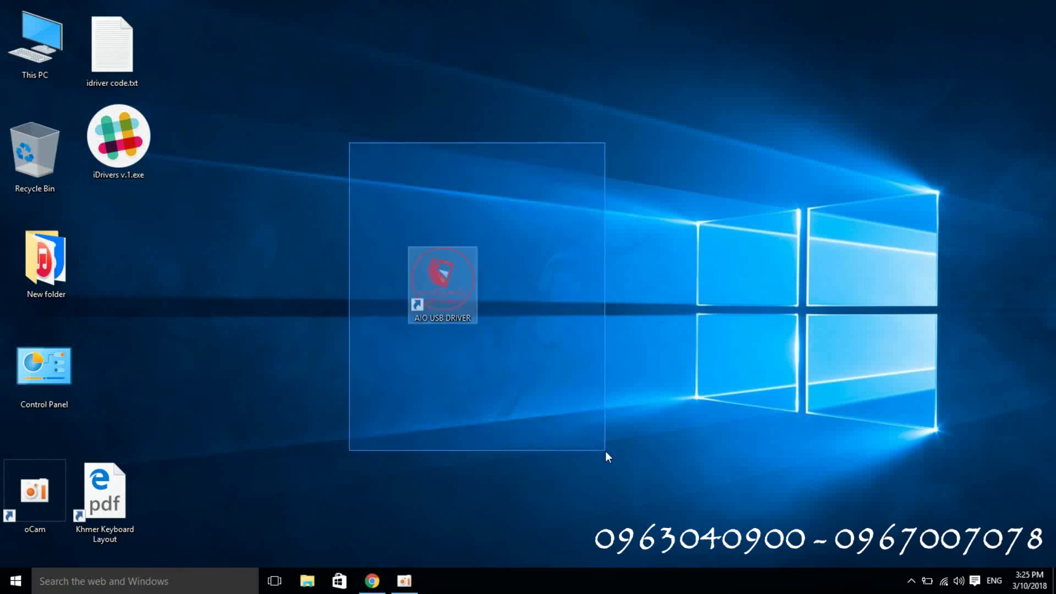
double_click(460, 288)
left_click_drag(431, 157, 596, 34)
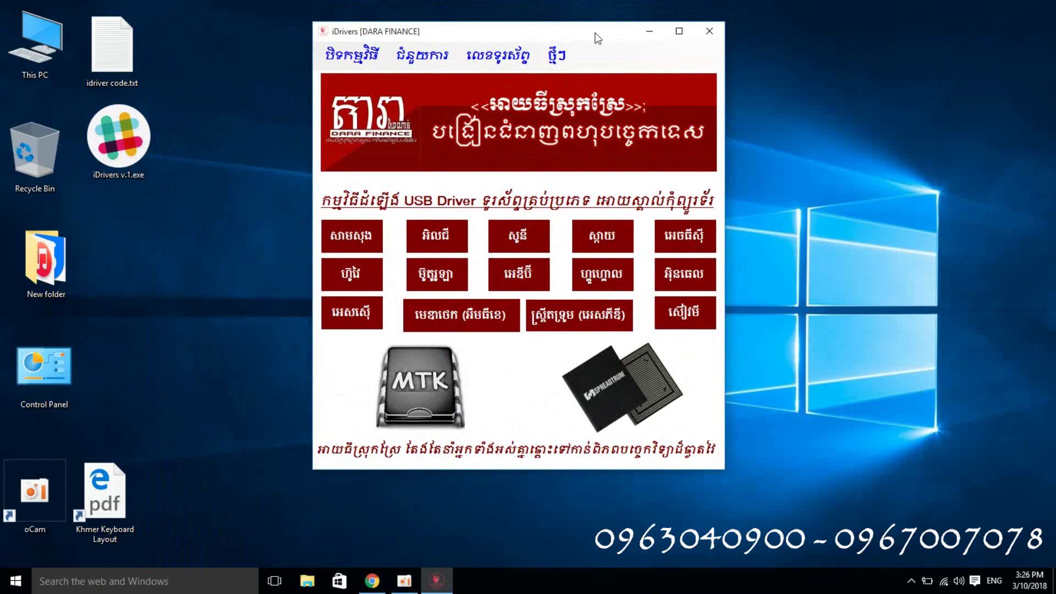
Examine the iDrivers help entries for Facebook and Youtube, the phone number entry and the All USB Drivers entry
left_click(431, 61)
mouse_move(422, 93)
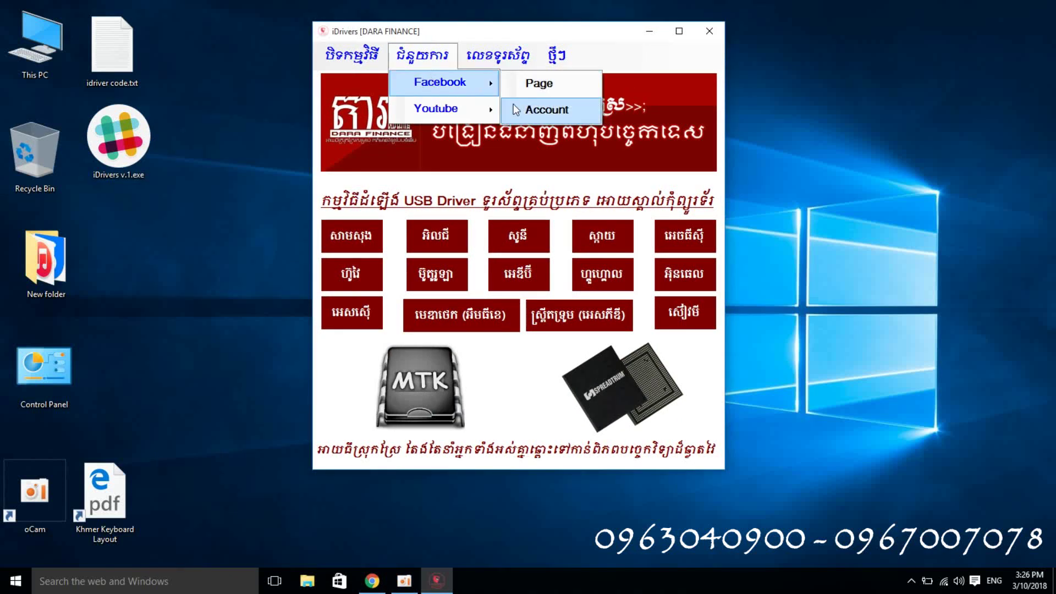
mouse_move(449, 106)
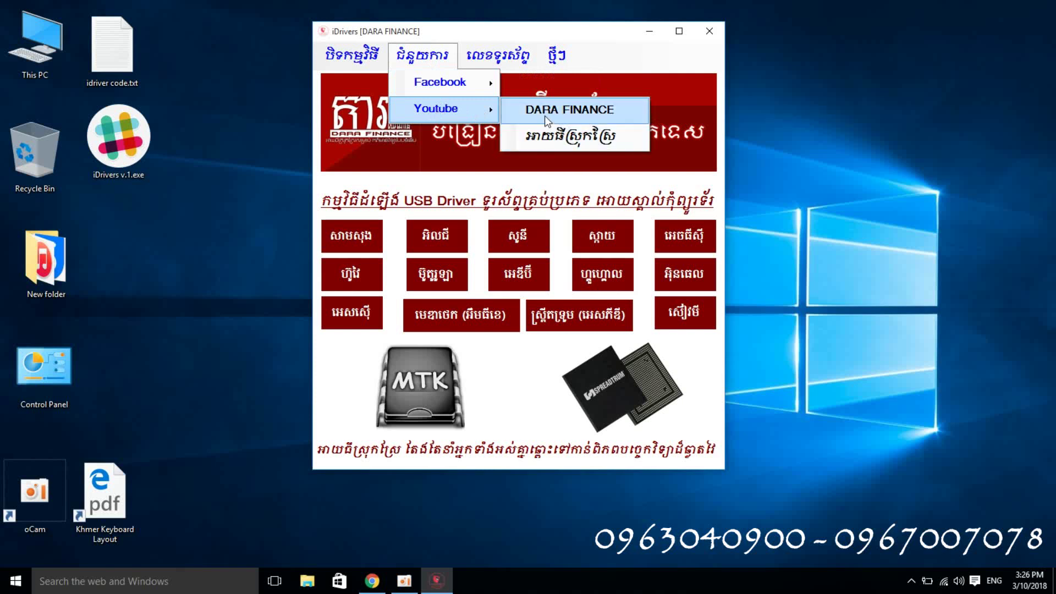
left_click(504, 60)
mouse_move(554, 69)
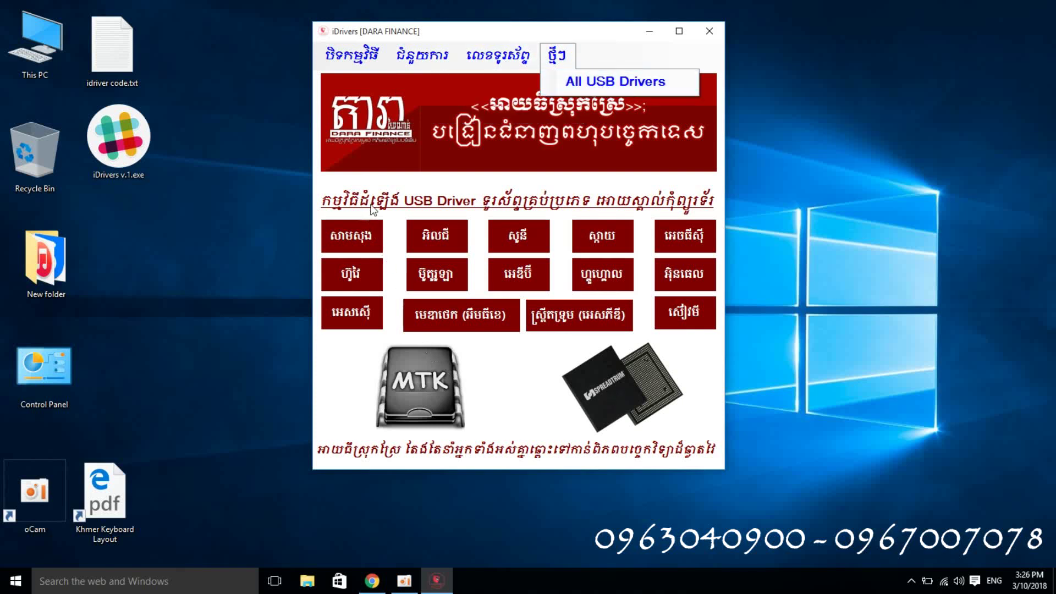
left_click(402, 186)
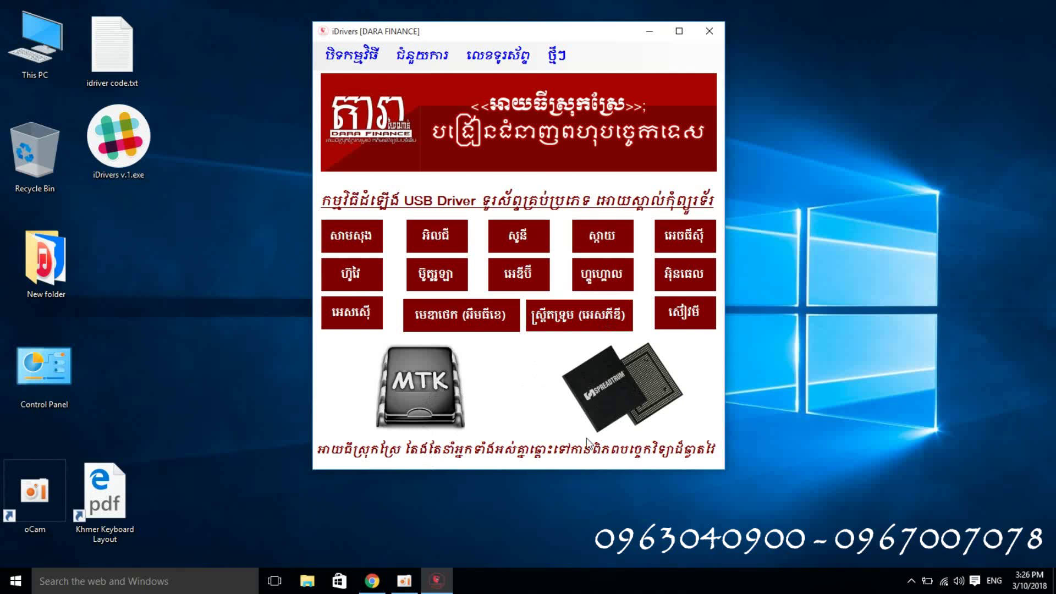
Open the MTK information PDF with Google Chrome, set Chrome to always open .pdf files, and maximize the browser window
left_click(423, 404)
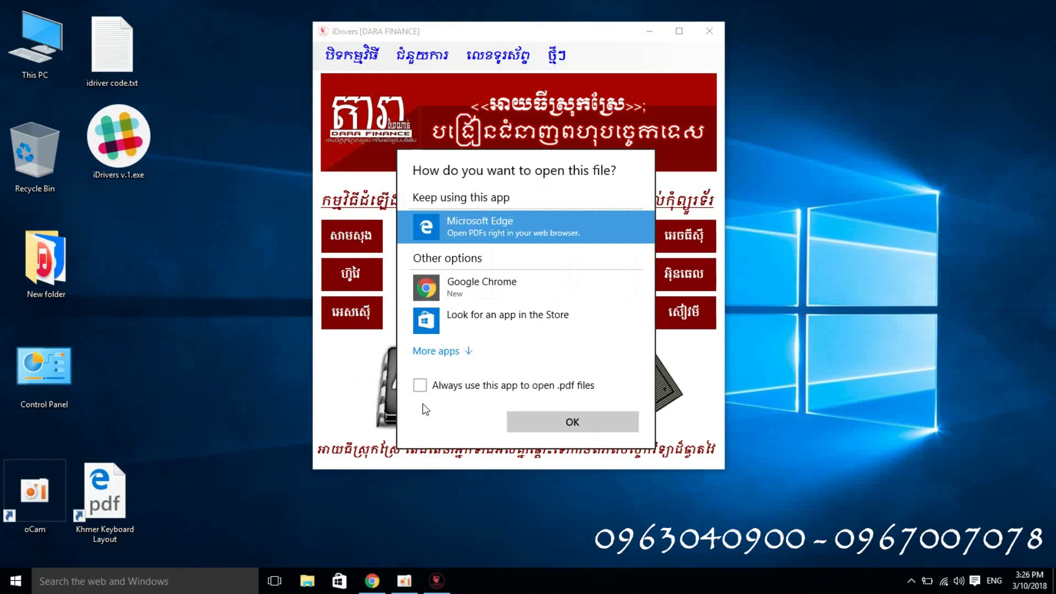
left_click(497, 292)
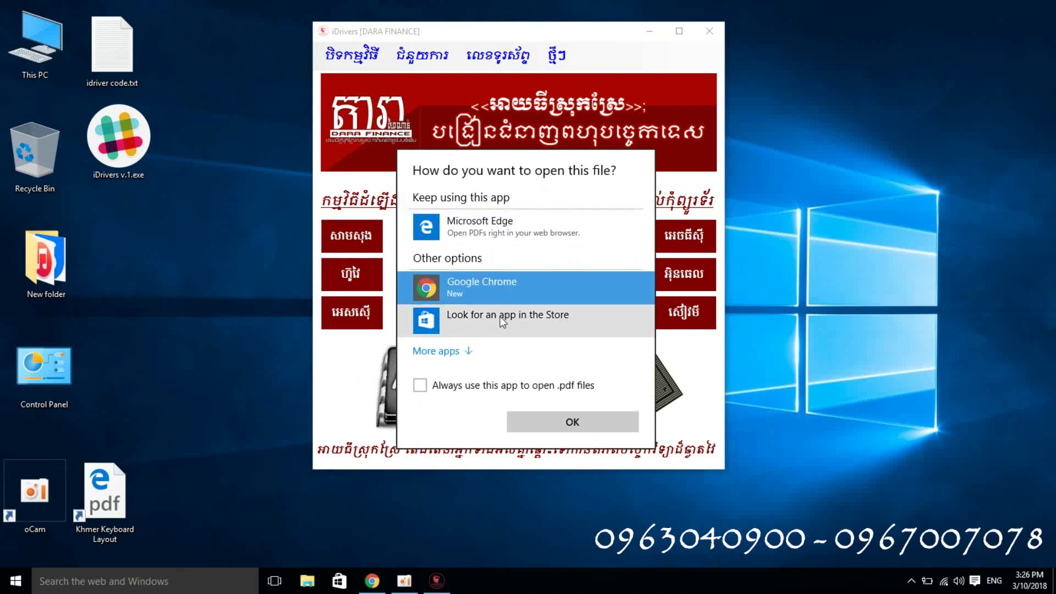
left_click(460, 353)
scroll(539, 360, "down", 1)
scroll(563, 363, "down", 4)
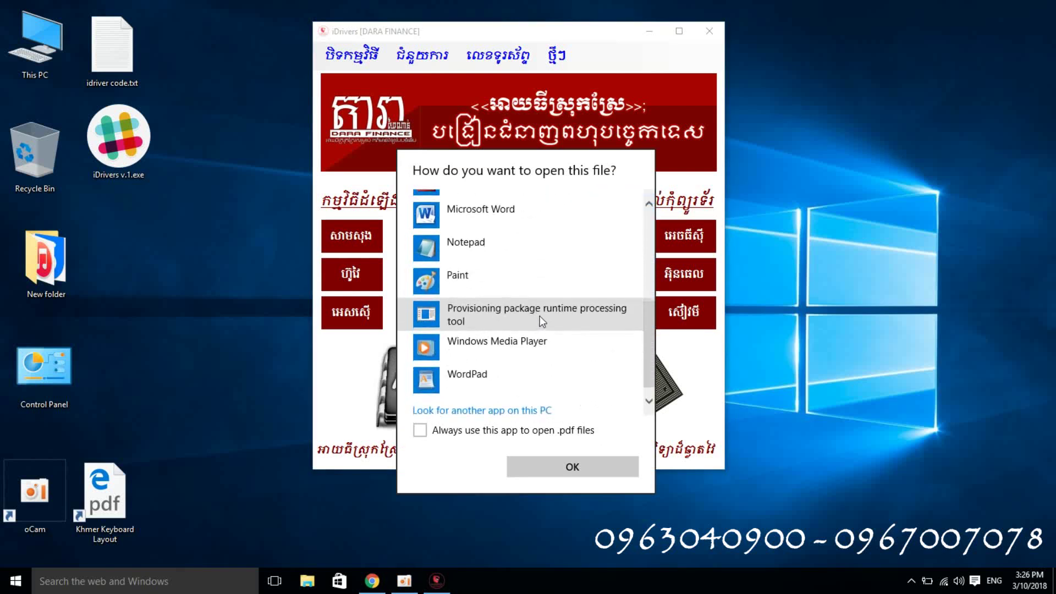
scroll(543, 323, "down", 1)
left_click(556, 435)
left_click_drag(656, 363, 650, 230)
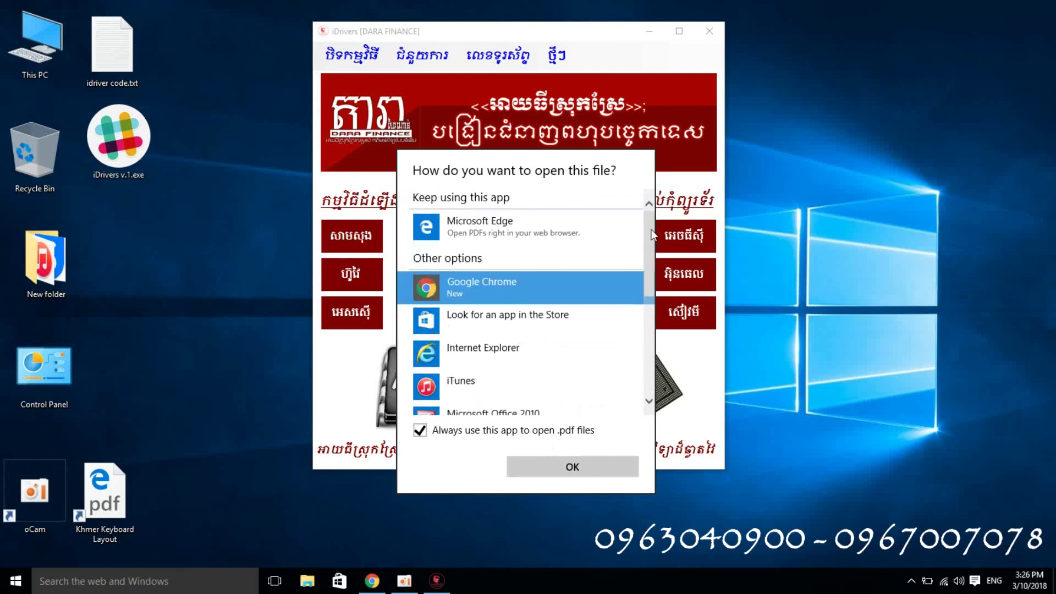
left_click(554, 464)
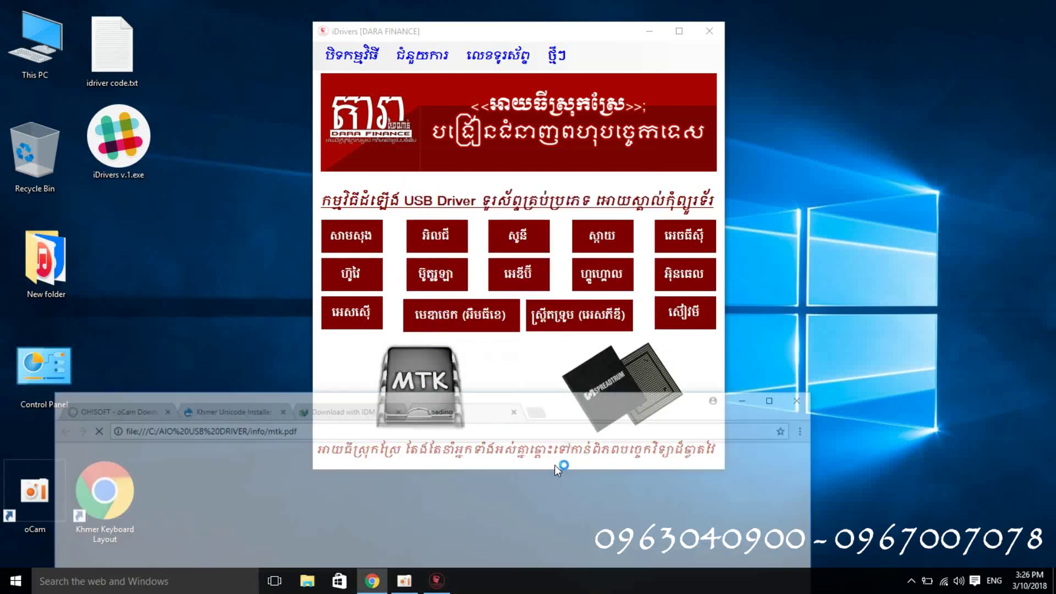
left_click_drag(655, 380, 654, 6)
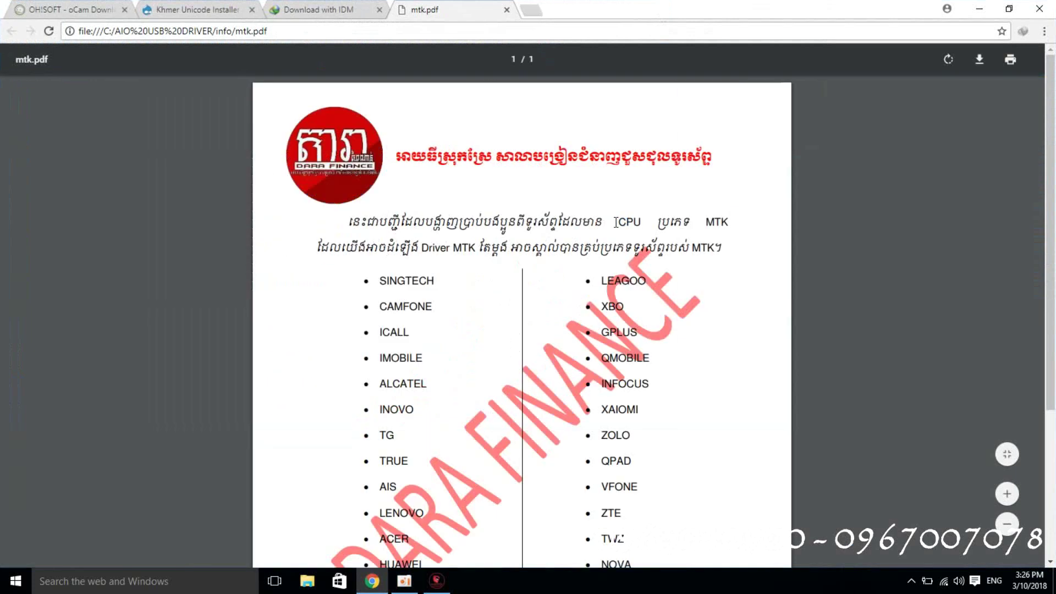
Read through the list of phone brands with MTK CPUs in mtk.pdf, and minimize Chrome
scroll(616, 218, "down", 2)
scroll(585, 227, "up", 2)
scroll(585, 196, "down", 2)
scroll(584, 196, "up", 1)
scroll(442, 235, "down", 2)
scroll(441, 235, "up", 2)
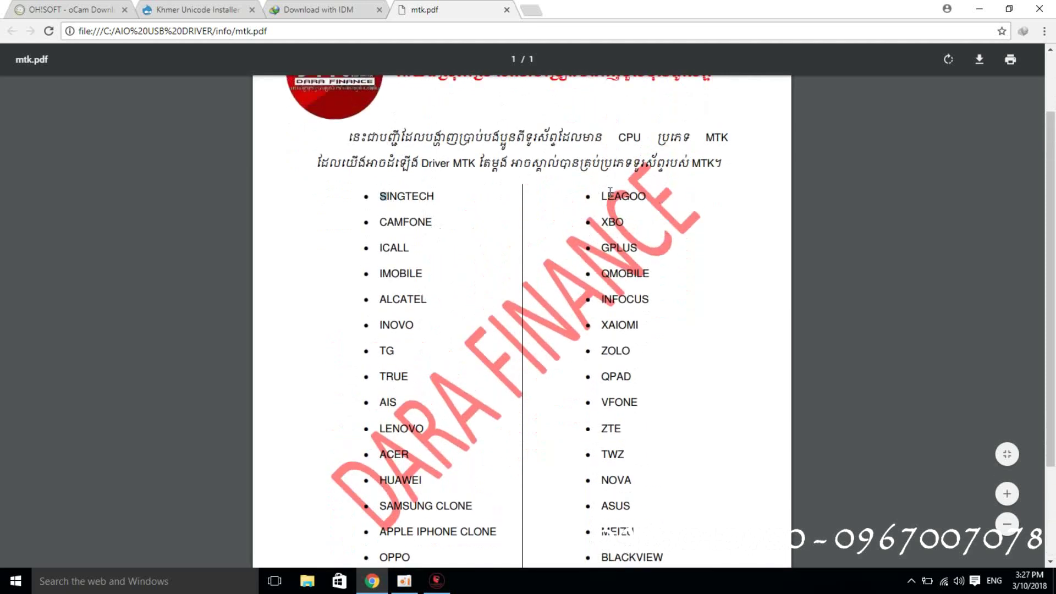
scroll(607, 200, "down", 2)
scroll(553, 433, "up", 2)
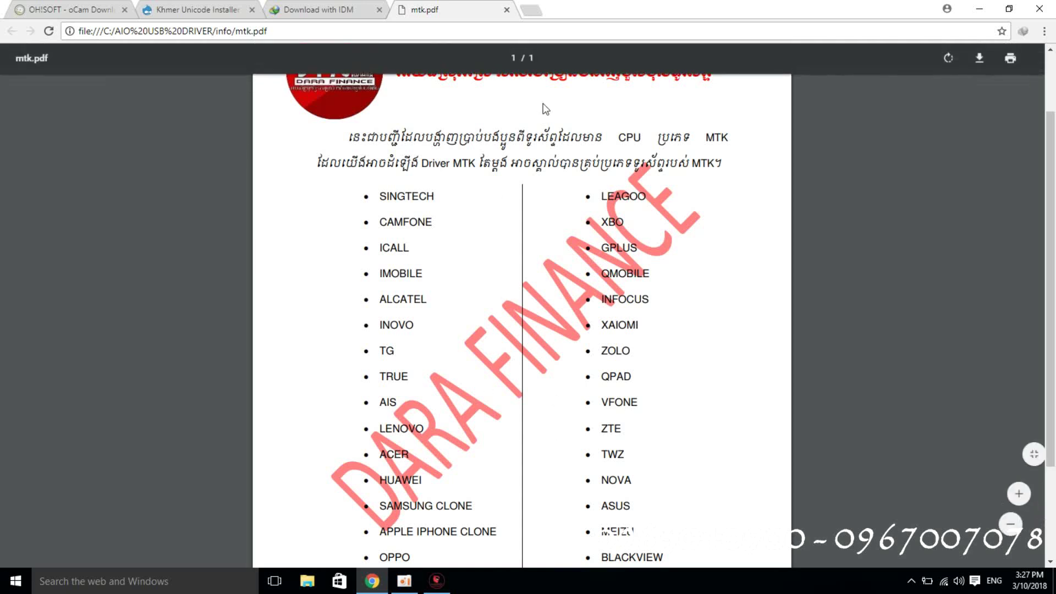
left_click(977, 7)
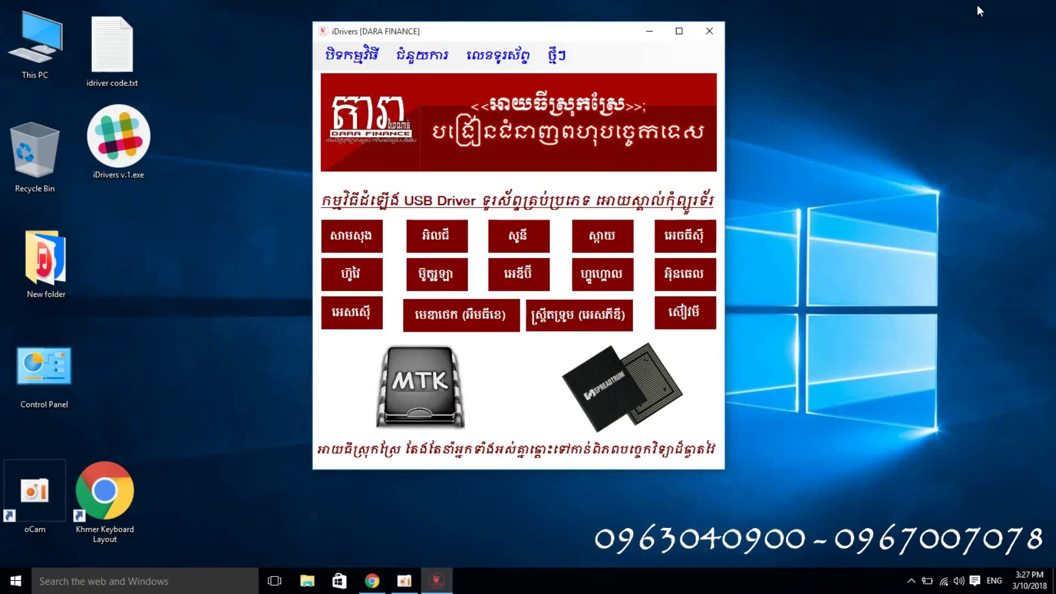
Move the iDrivers window aside, and place the AIO USB DRIVER shortcut below iDrivers v.1.exe on the refreshed desktop
left_click_drag(495, 34, 495, 46)
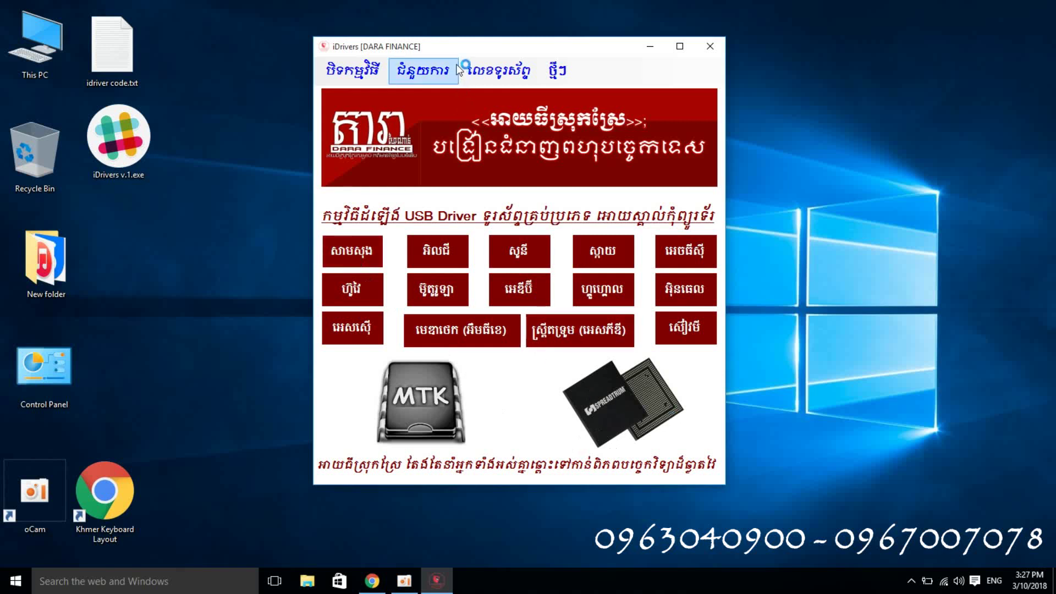
left_click_drag(454, 47, 638, 52)
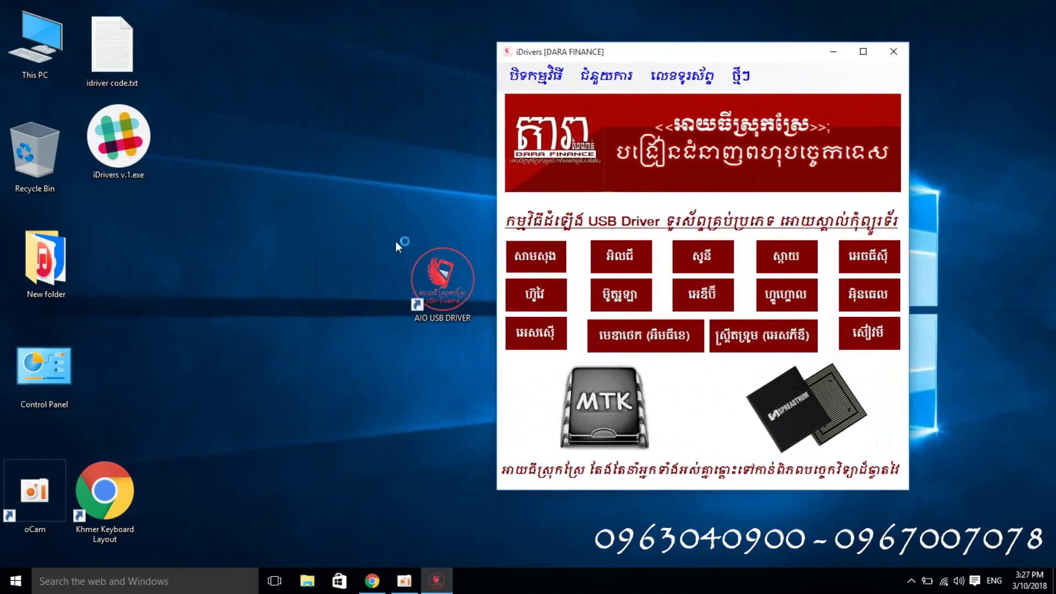
left_click_drag(439, 285, 123, 253)
right_click(325, 194)
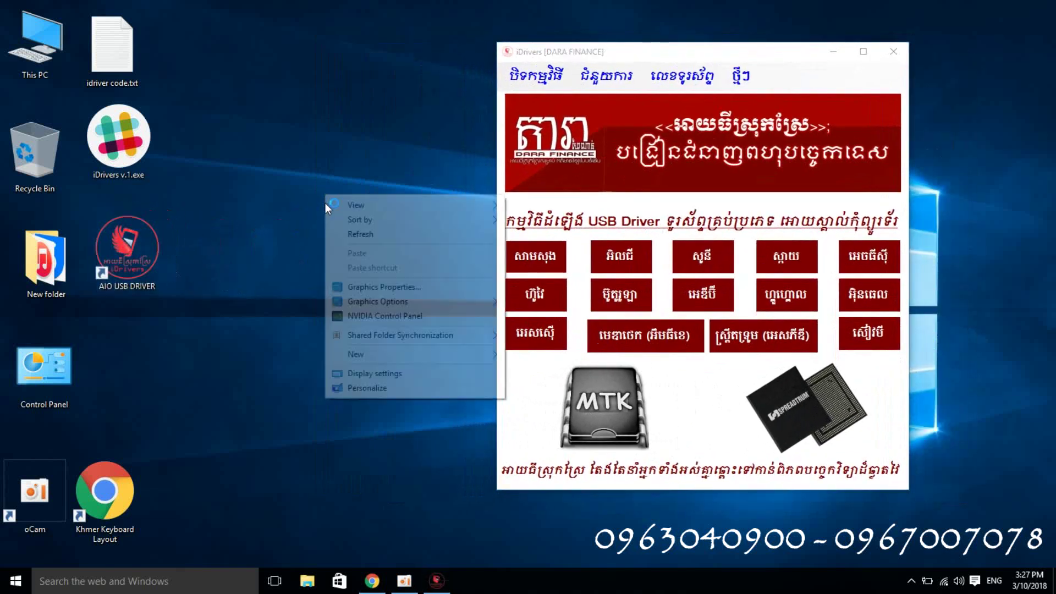
left_click(335, 231)
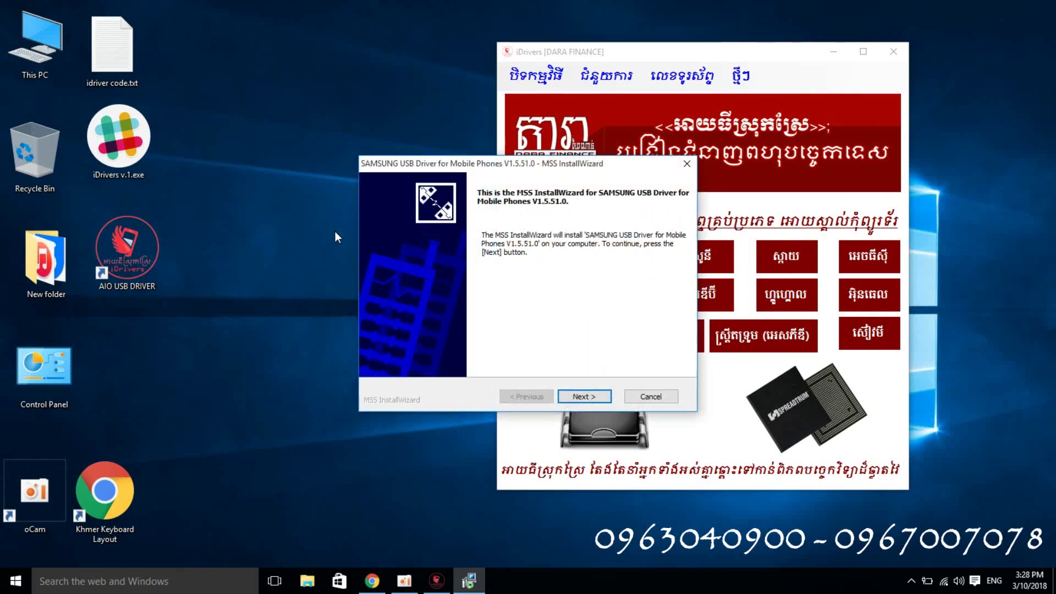
Move the Samsung wizard clear of iDrivers and start installing SAMSUNG USB Driver for Mobile Phones V1.5.51.0
left_click_drag(433, 163, 197, 136)
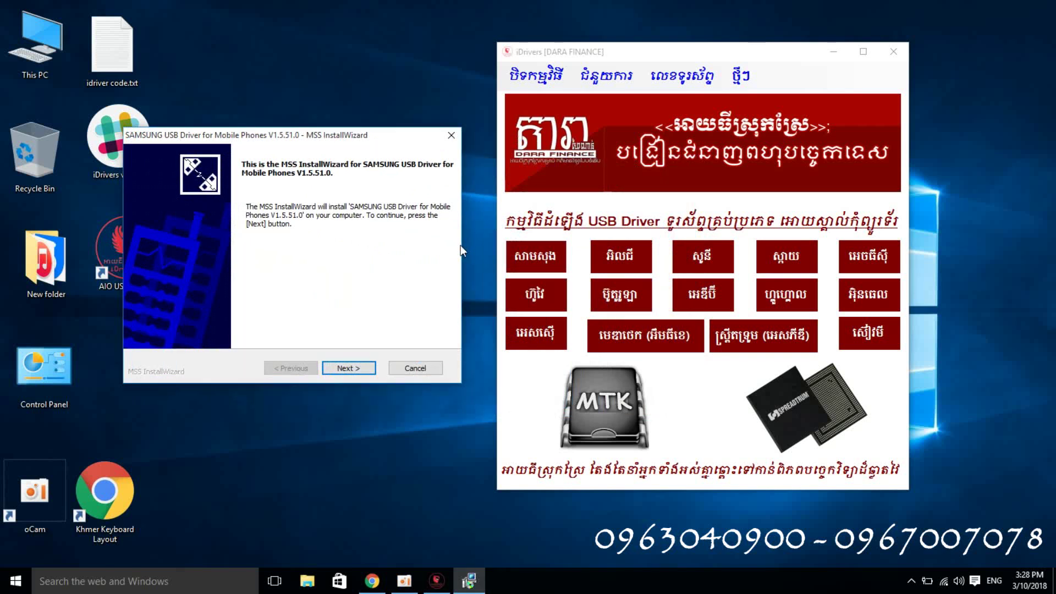
left_click(366, 370)
left_click(367, 370)
left_click(366, 369)
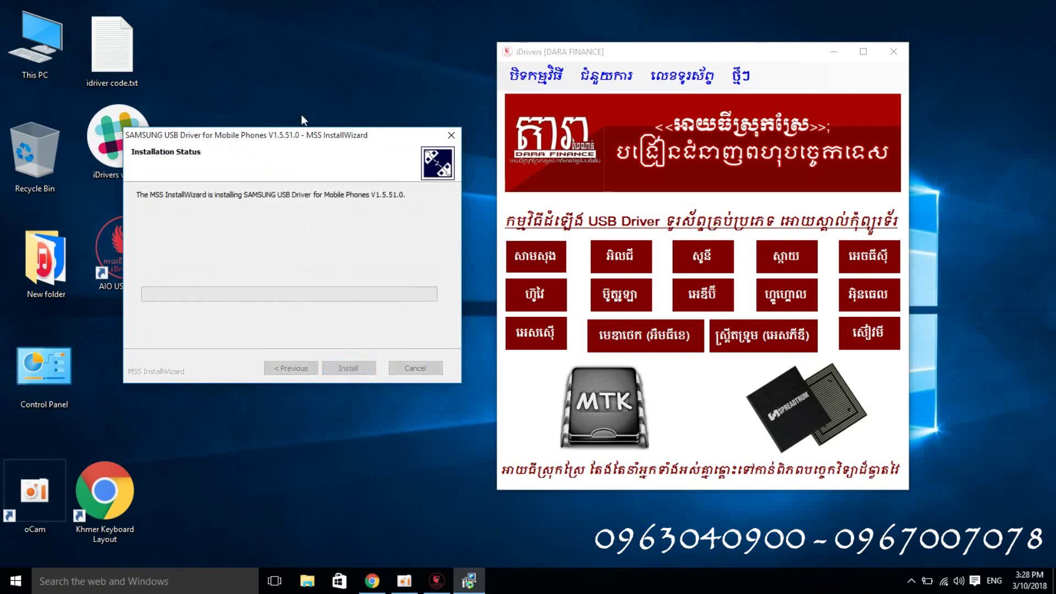
Separate the Samsung wizard and iDrivers windows, launch the Sky phone driver installer from iDrivers, and place its VEGA wizard below the Samsung one
left_click_drag(295, 128, 343, 35)
left_click_drag(530, 56, 553, 44)
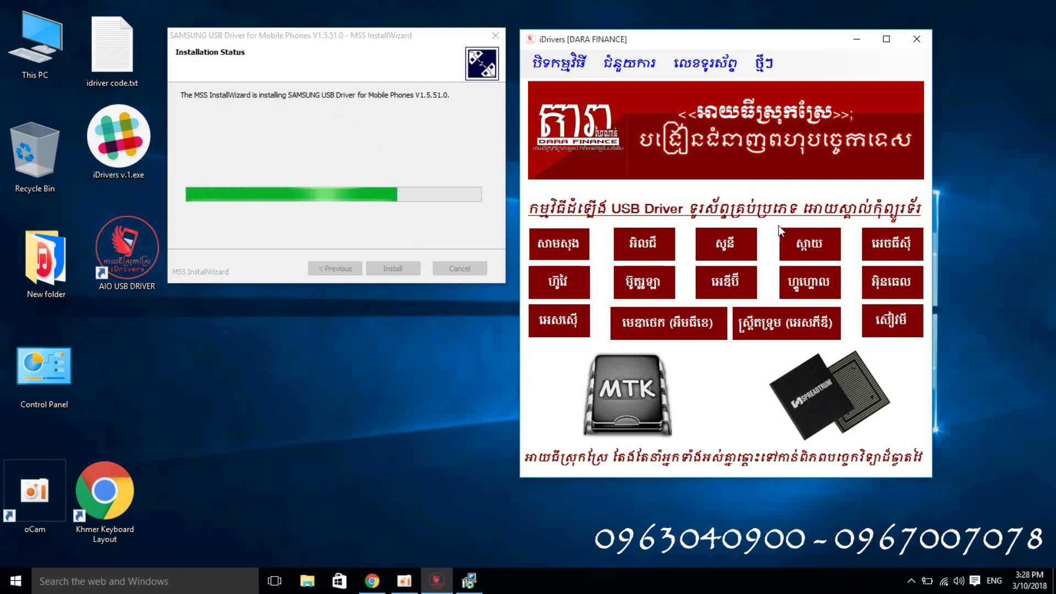
left_click(827, 245)
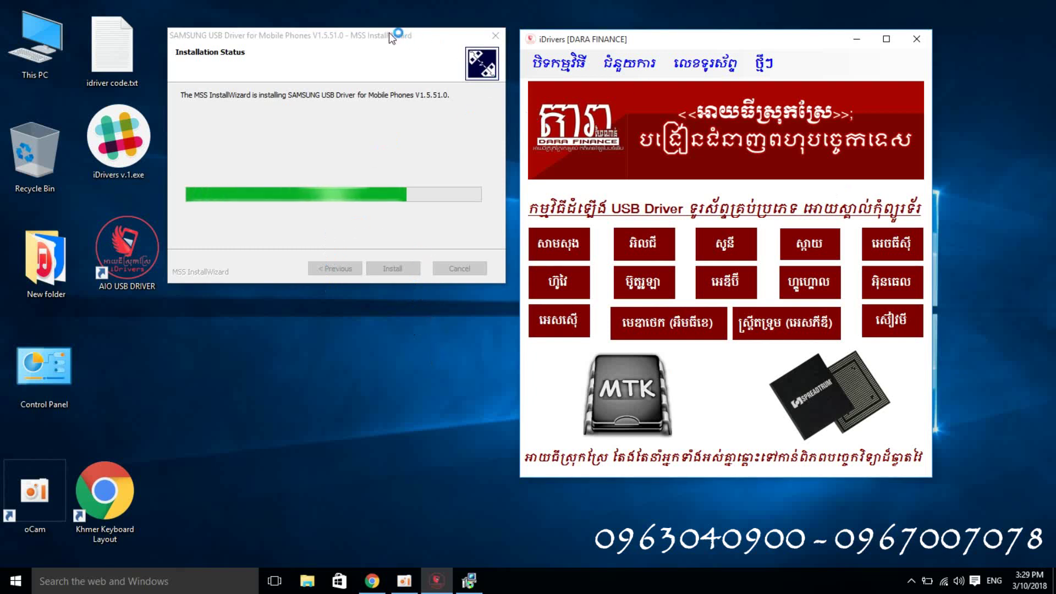
left_click(610, 319)
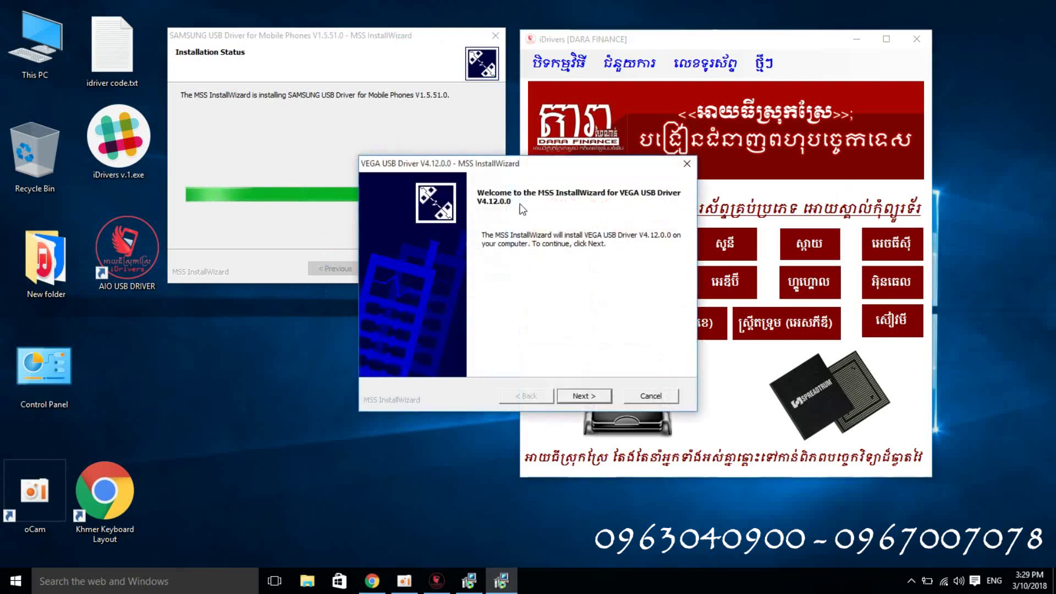
left_click_drag(550, 167, 361, 296)
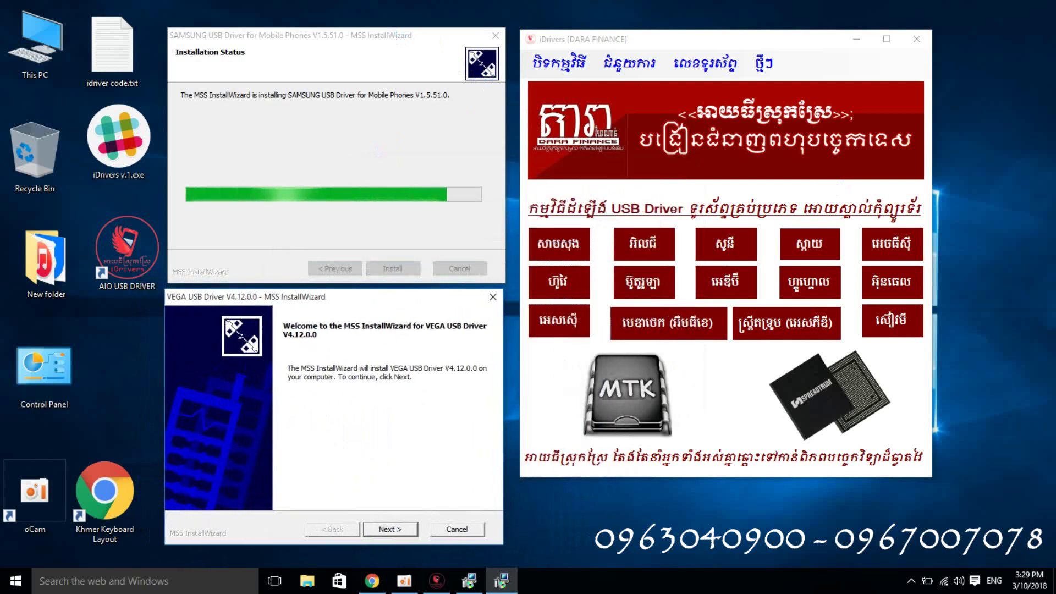
Install VEGA USB Driver V4.12.0.0, and finish and close both the Samsung and VEGA installation wizards
left_click(394, 531)
left_click(395, 531)
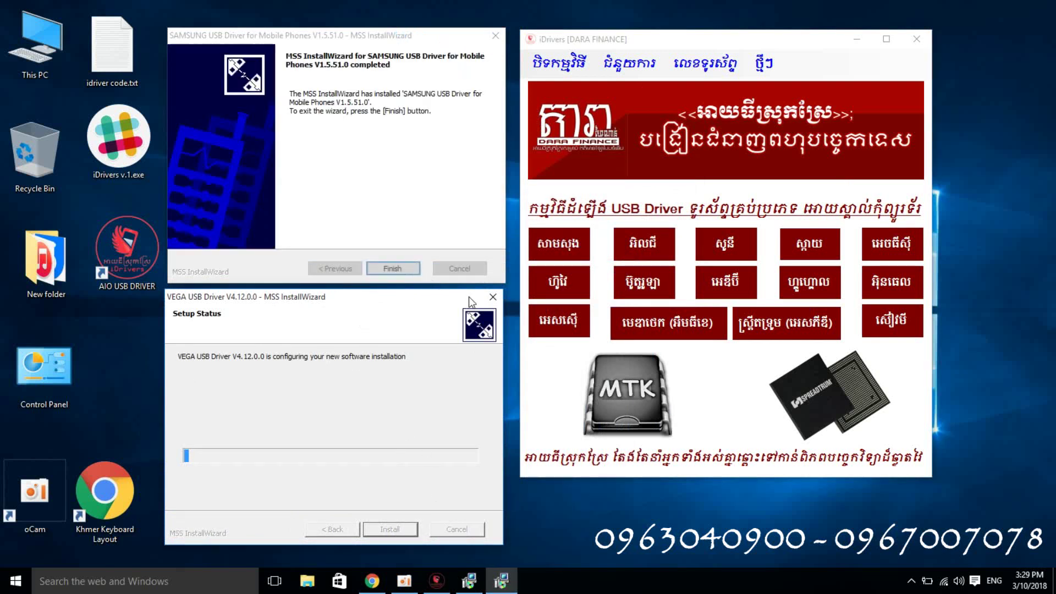
left_click(385, 266)
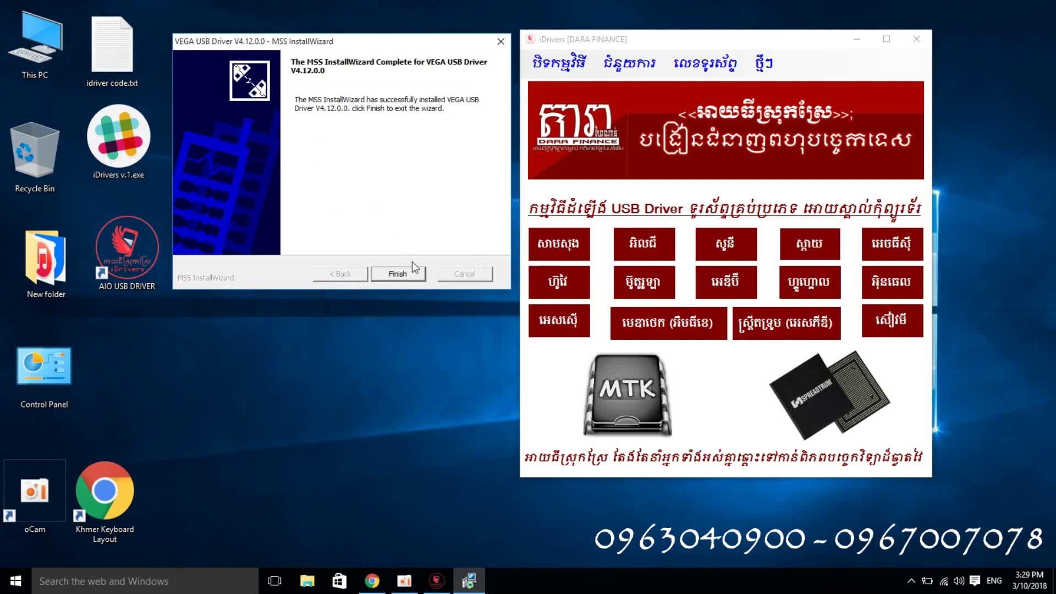
left_click(399, 273)
Move the iDrivers window to the middle of the desktop and refresh the desktop
left_click_drag(677, 41, 434, 53)
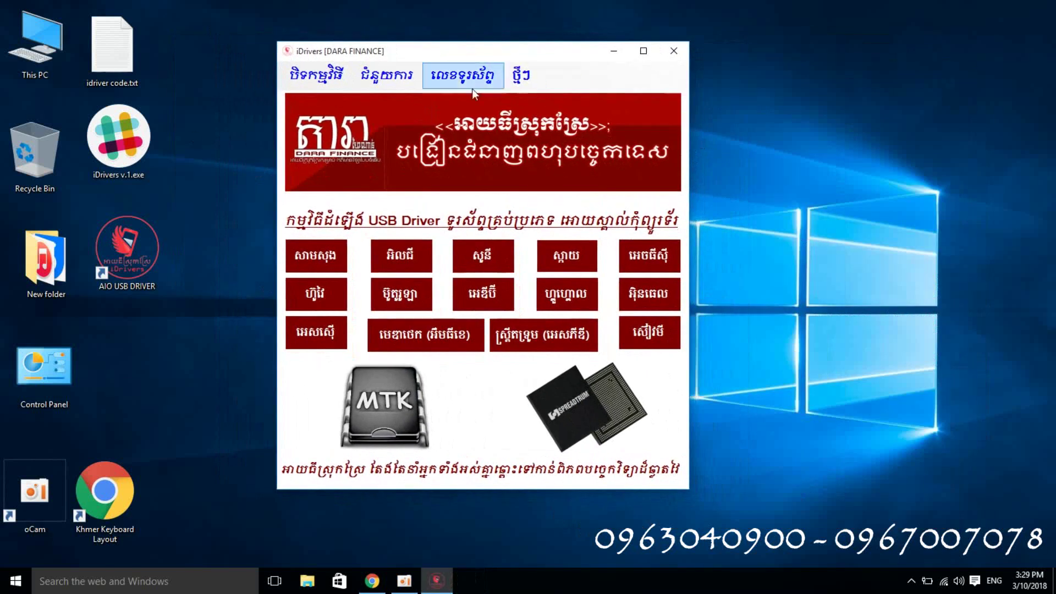
right_click(769, 111)
left_click(785, 153)
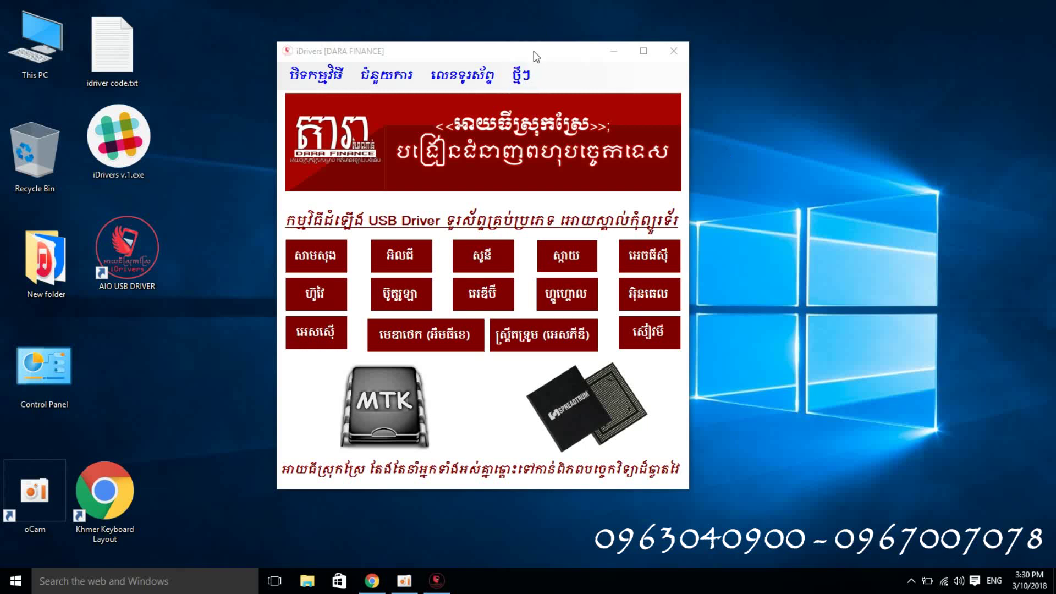
Look at the All USB Drivers entry and the contact phone numbers offered in iDrivers
left_click(542, 77)
left_click(528, 77)
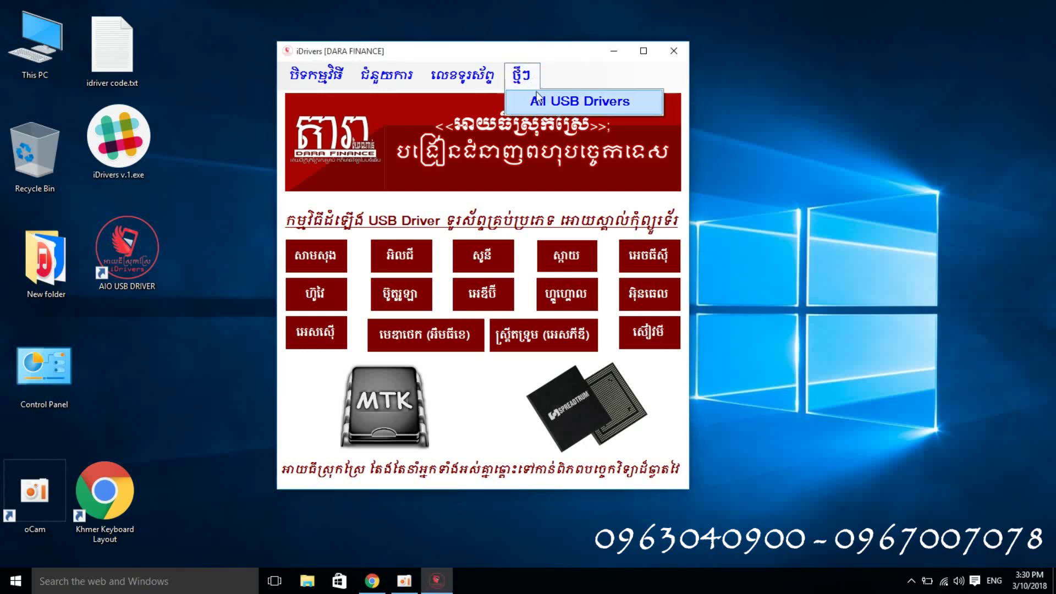
mouse_move(462, 72)
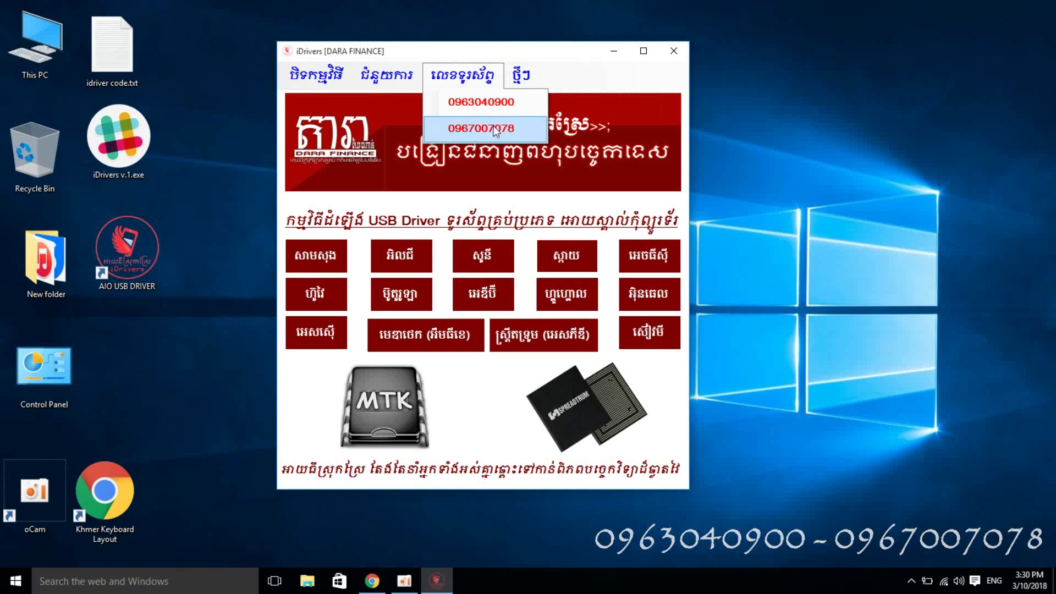
right_click(800, 101)
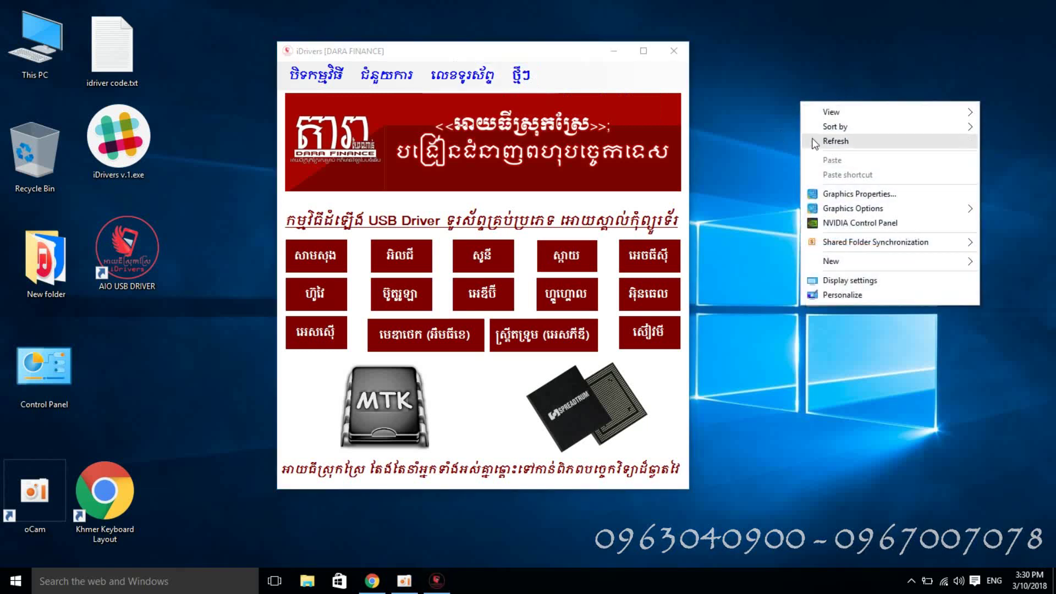
left_click(858, 138)
left_click_drag(550, 54, 469, 28)
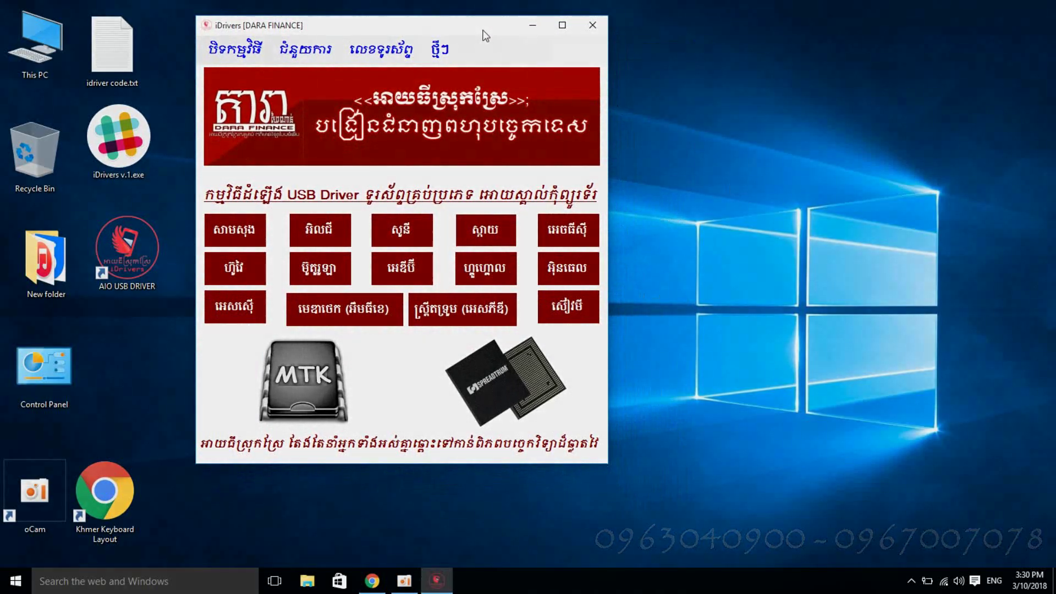
left_click_drag(484, 33, 570, 69)
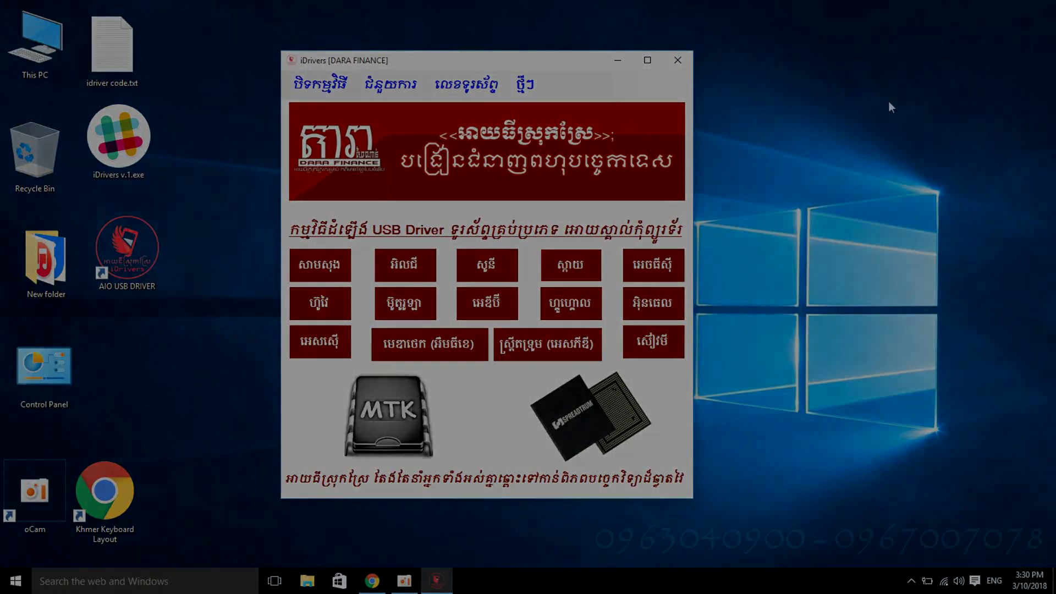